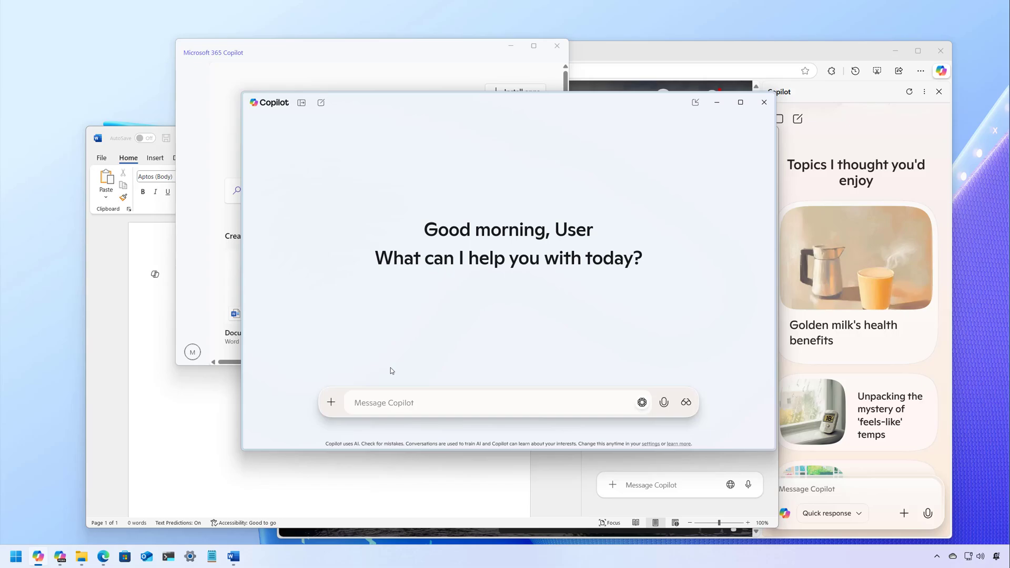
# Nudge the Copilot app window aside and bring Microsoft 365 Copilot to the front
pyautogui.moveTo(449, 104); pyautogui.dragTo(390, 107)
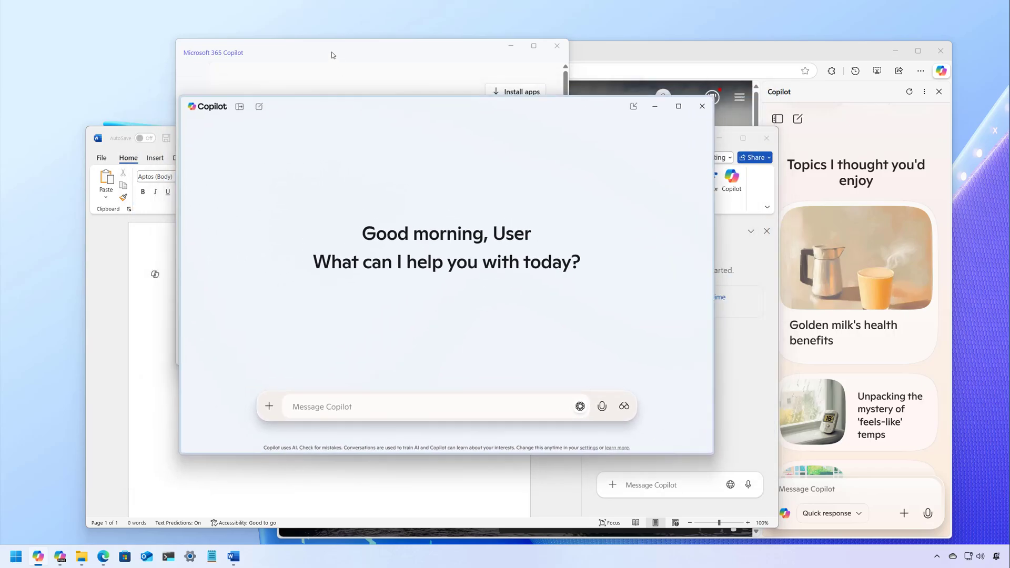
pyautogui.click(332, 54)
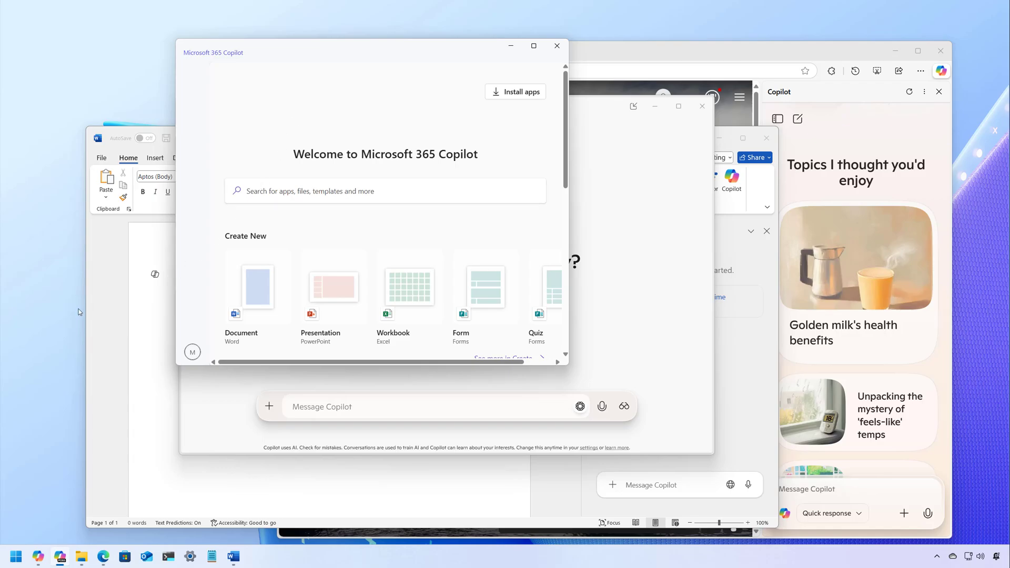
# Bring Word with its Copilot pane forward, then the Edge browser window
pyautogui.click(112, 308)
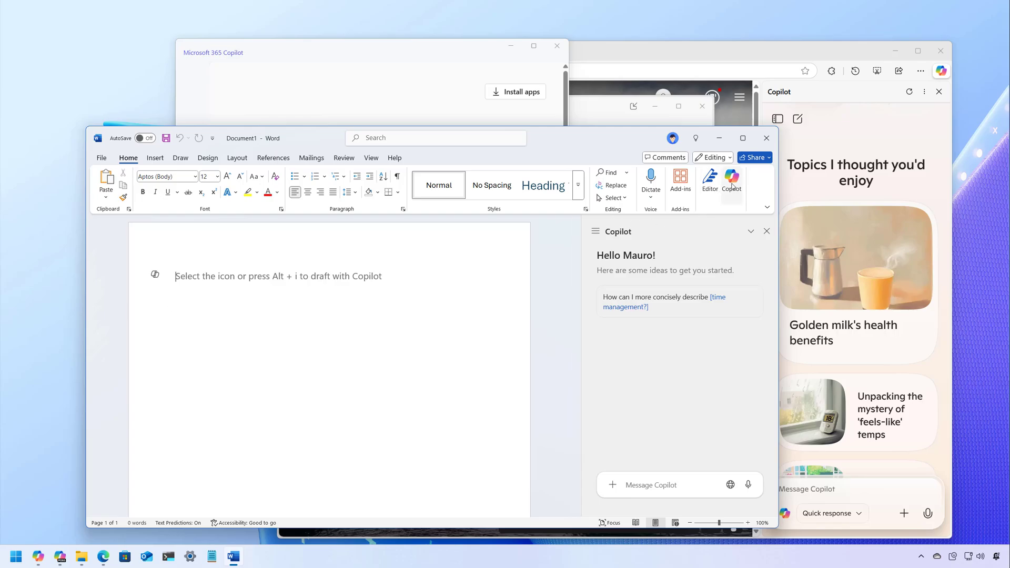
pyautogui.click(734, 53)
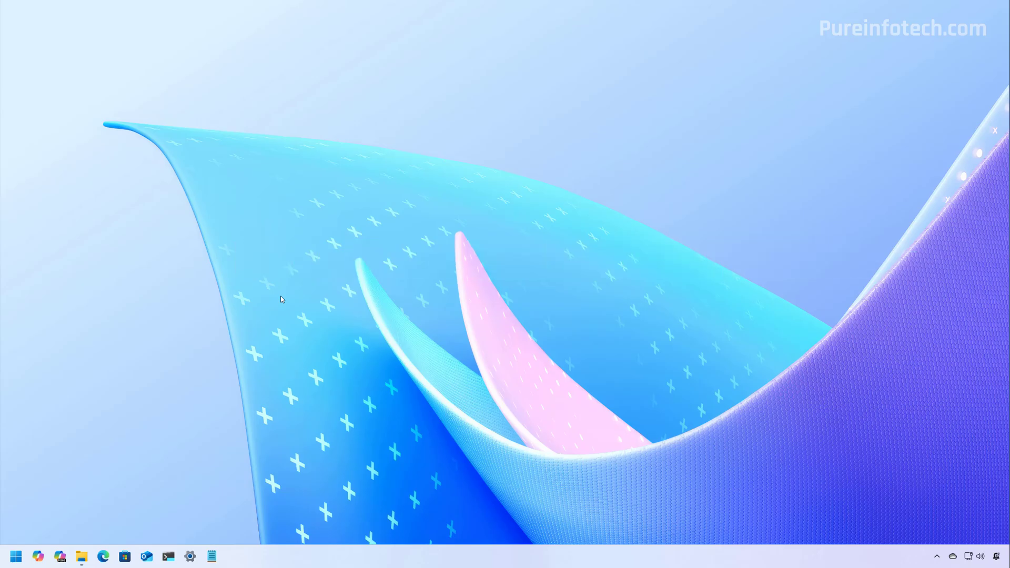
# Uninstall the Copilot app from Settings > Apps > Installed apps, confirming removal of its data
pyautogui.press('super')
pyautogui.write('setings')
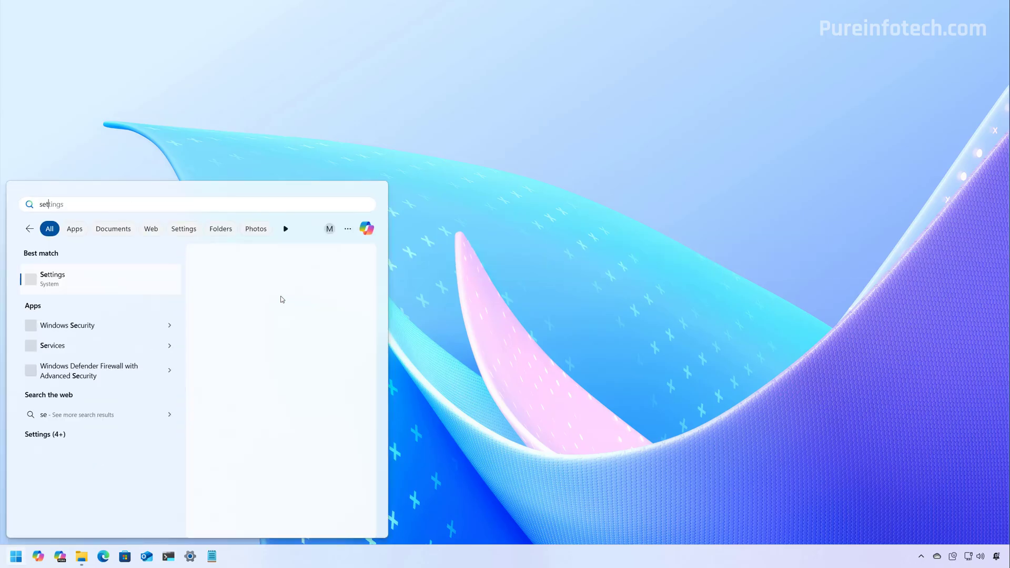
pyautogui.click(281, 299)
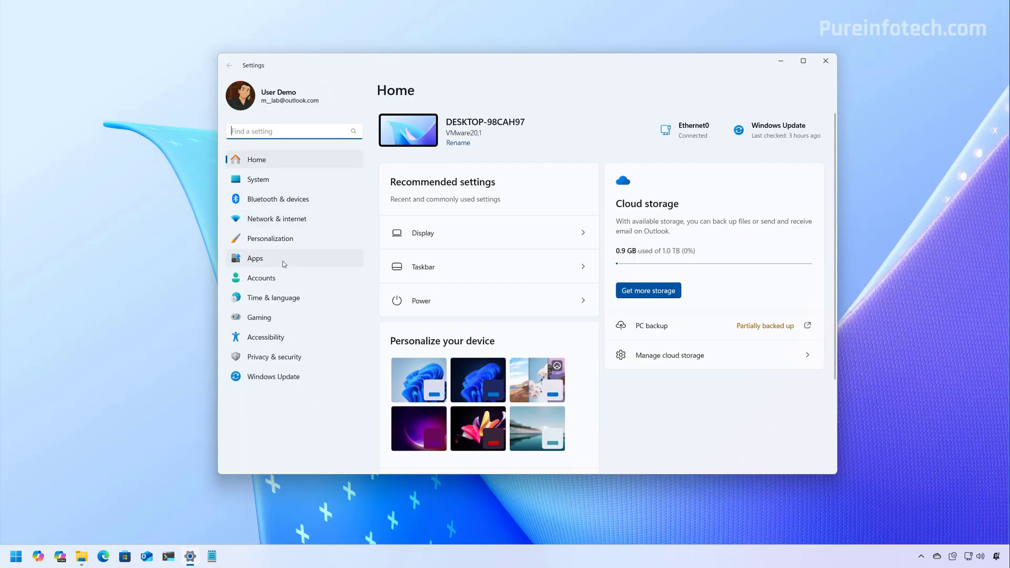
pyautogui.click(279, 260)
pyautogui.click(429, 126)
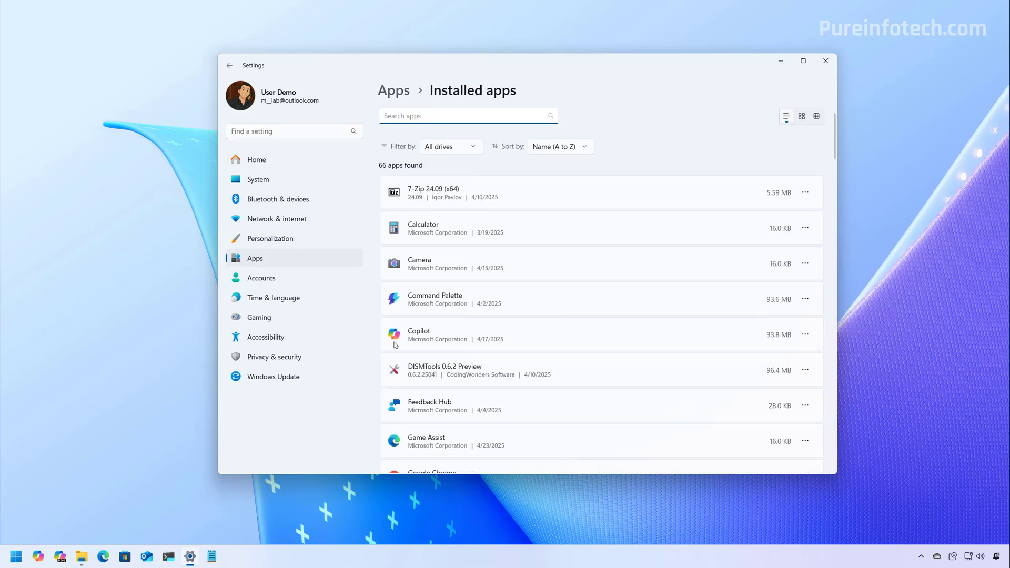
pyautogui.click(805, 335)
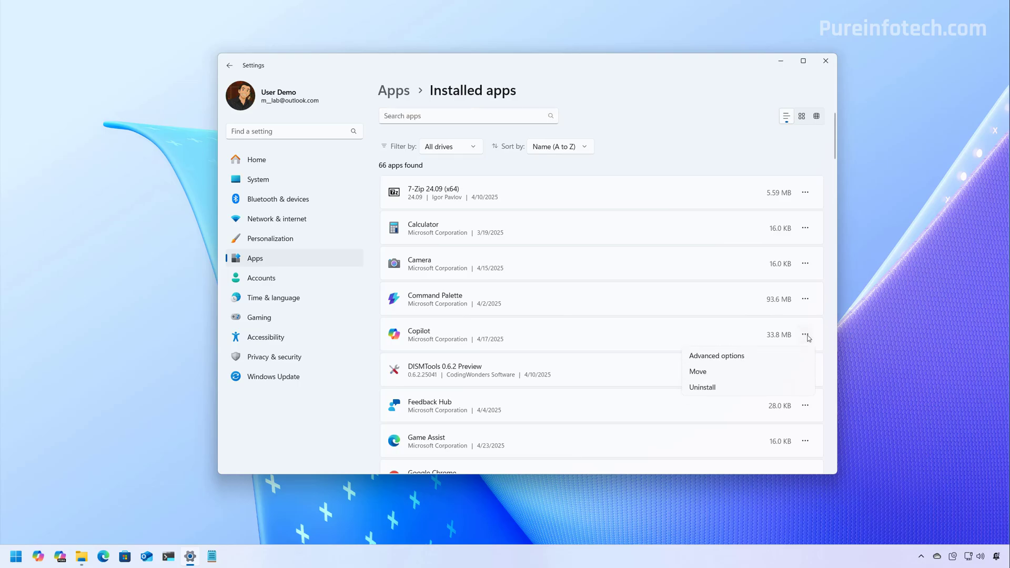
pyautogui.click(741, 388)
pyautogui.click(781, 389)
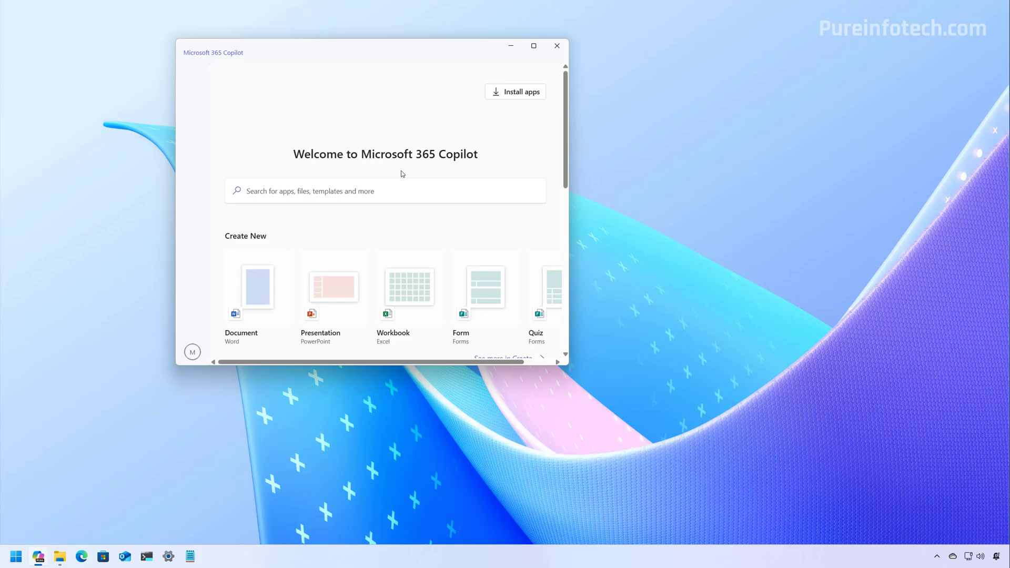
# Close Microsoft 365 Copilot and open the Installed apps list in Settings
pyautogui.click(556, 45)
pyautogui.press('super')
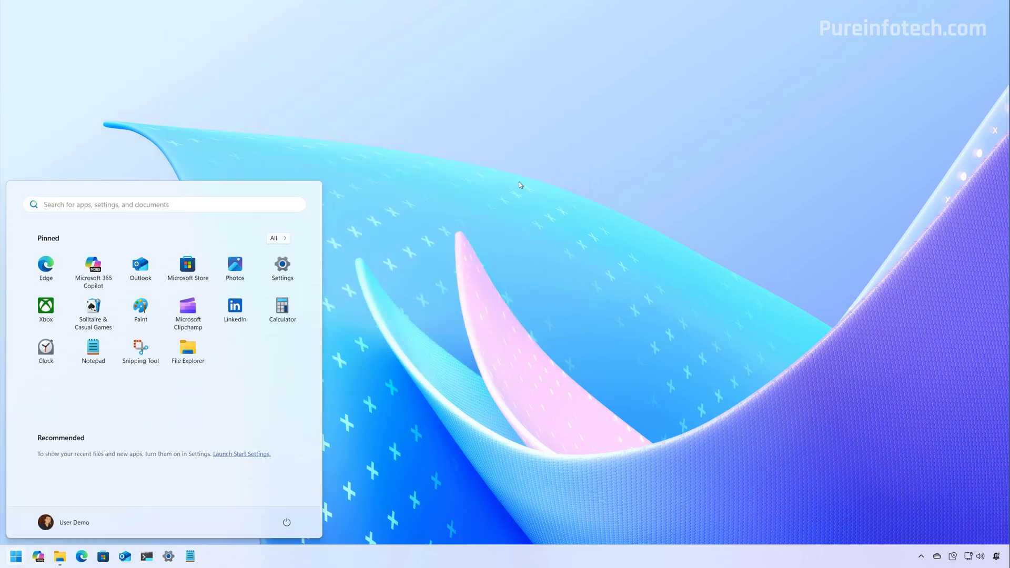
pyautogui.write('settings')
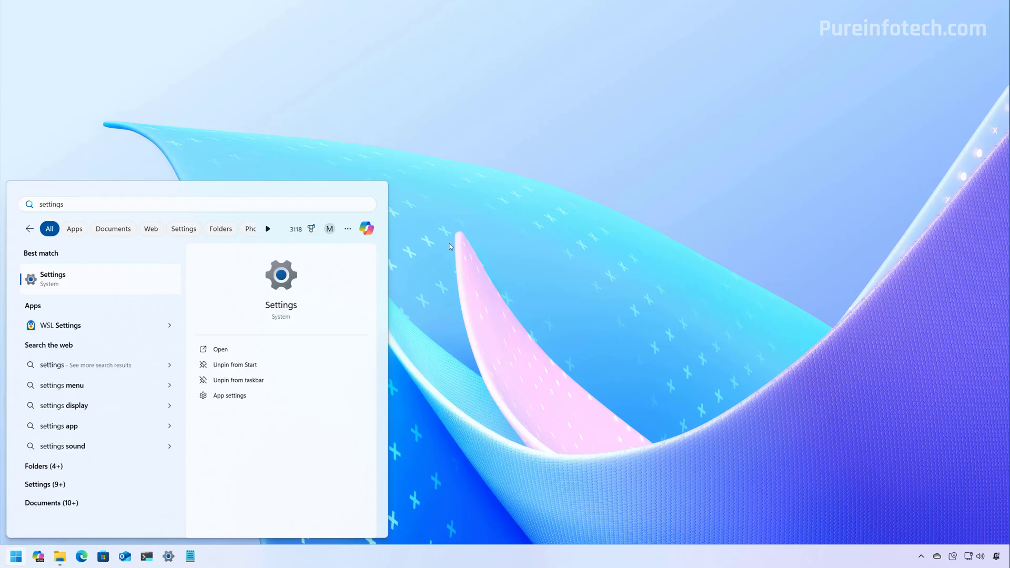
pyautogui.press('Return')
pyautogui.click(282, 259)
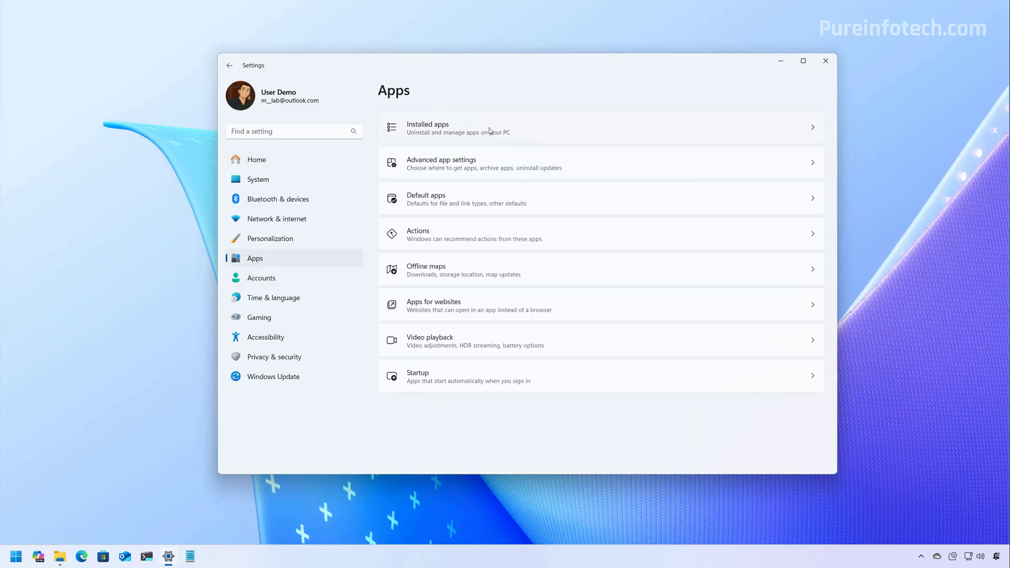
pyautogui.click(489, 127)
# Filter the list with 'copilo' and uninstall Microsoft 365 Copilot, confirming the prompt
pyautogui.write('c')
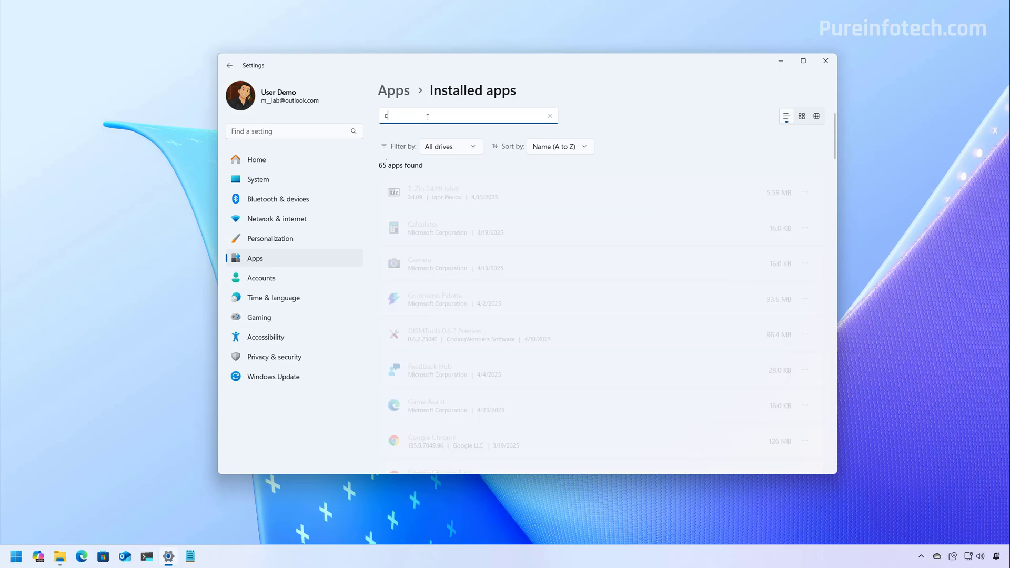
pyautogui.write('opilo')
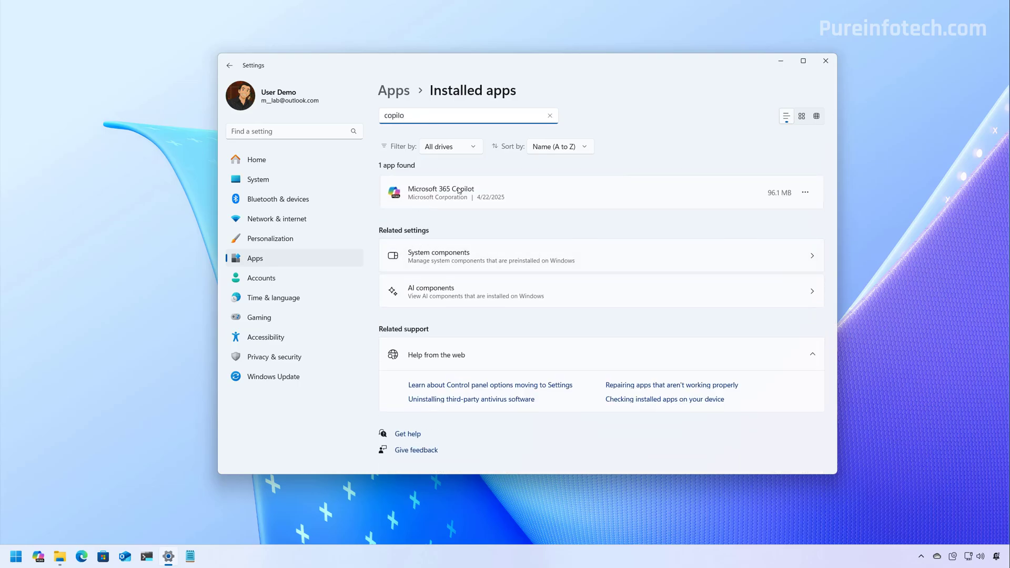
pyautogui.click(806, 194)
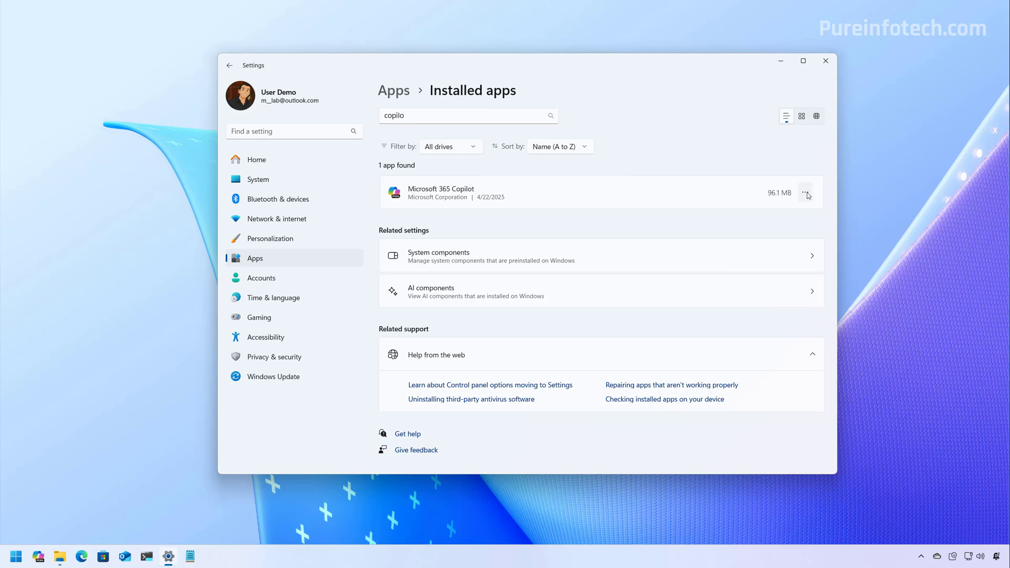
pyautogui.click(722, 246)
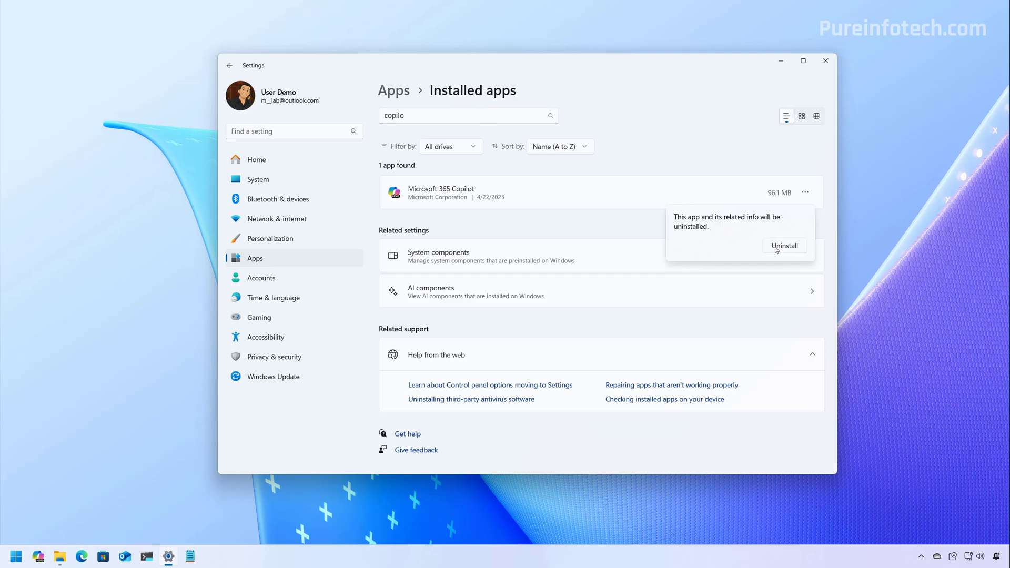
pyautogui.click(774, 247)
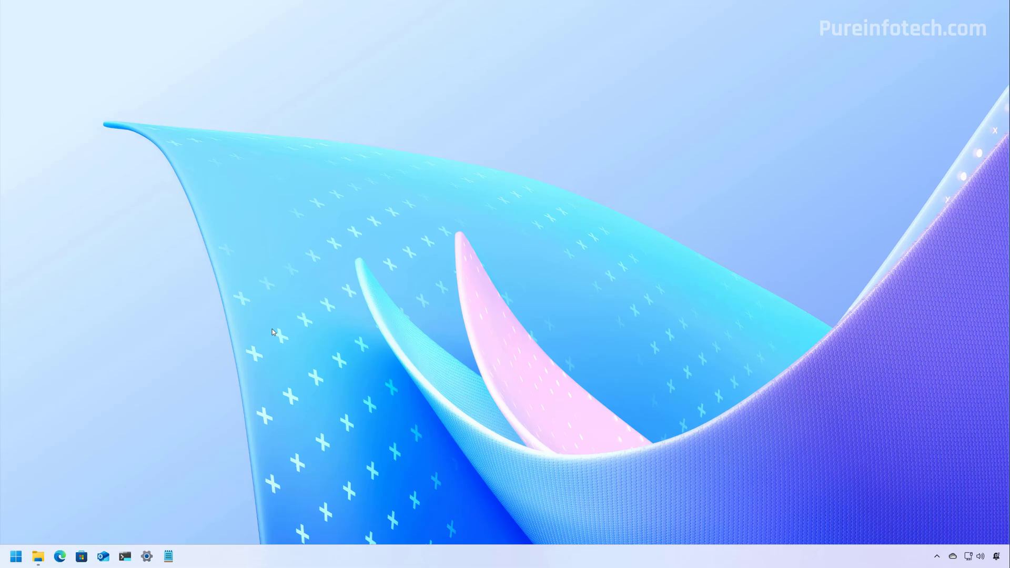
# Launch Word from Start search and create a blank document
pyautogui.press('super')
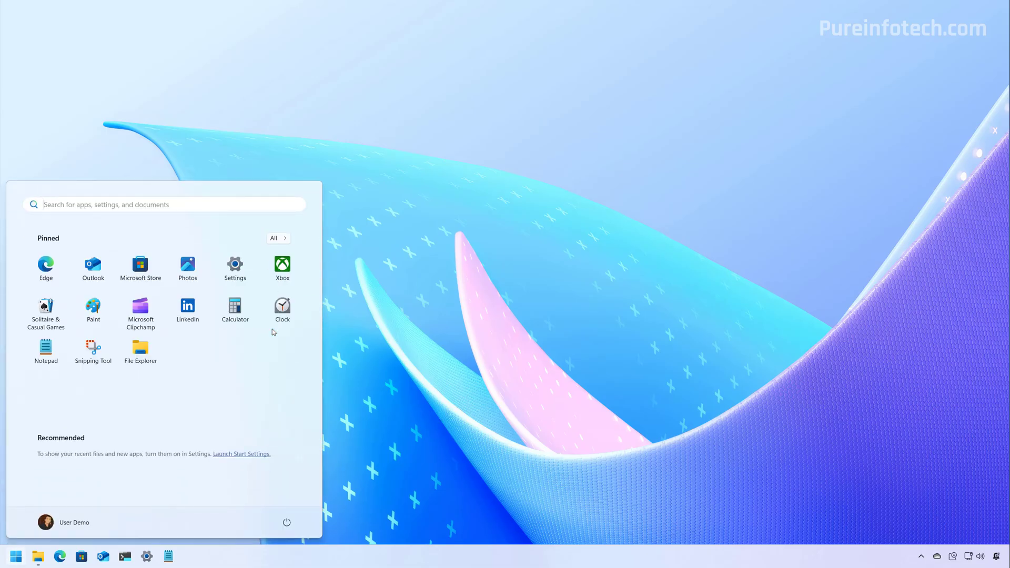
pyautogui.write('wor')
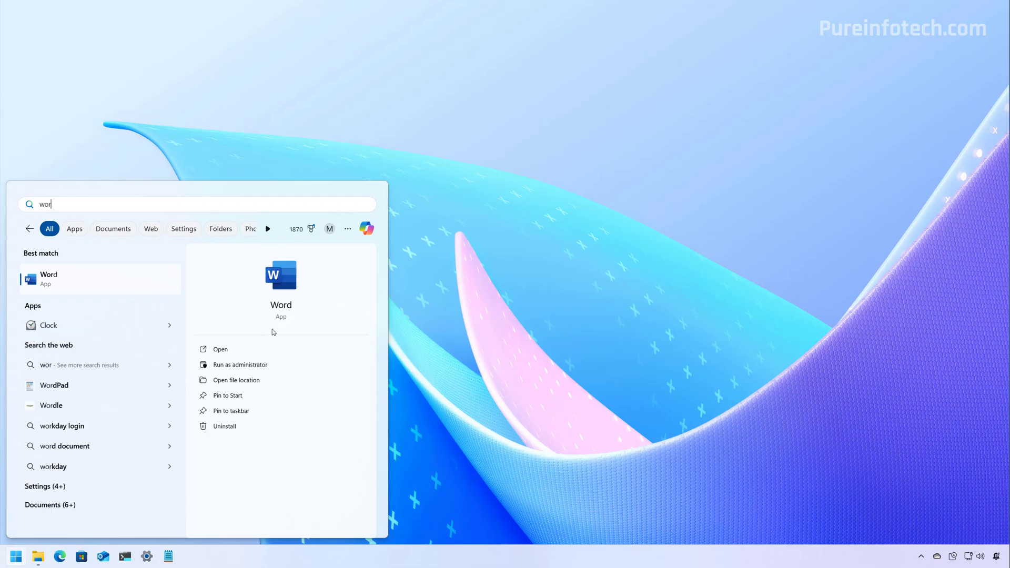
pyautogui.press('Return')
pyautogui.click(248, 241)
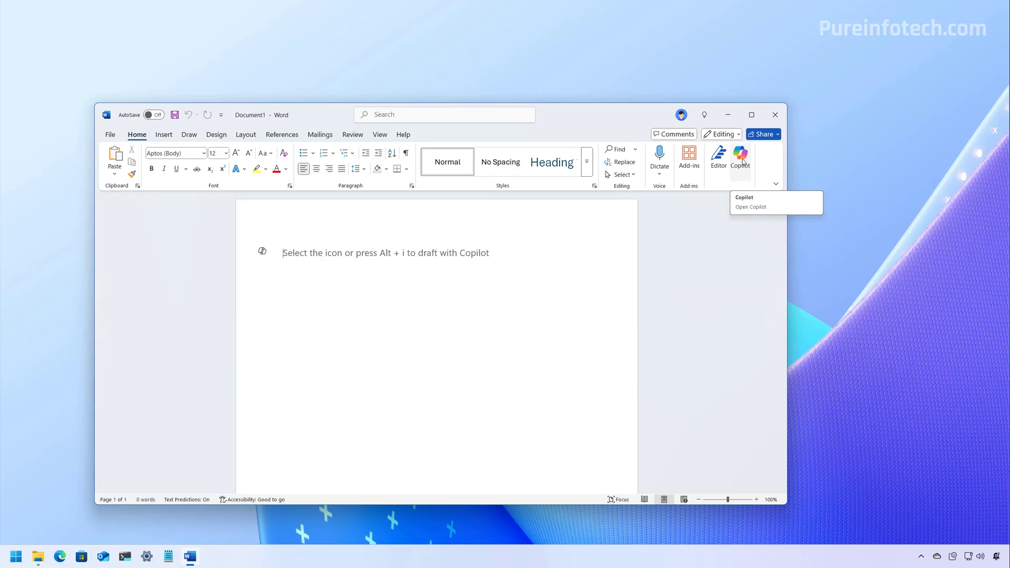
# Clear Enable Copilot in Word Options > Copilot, apply with OK, and close Word
pyautogui.click(110, 135)
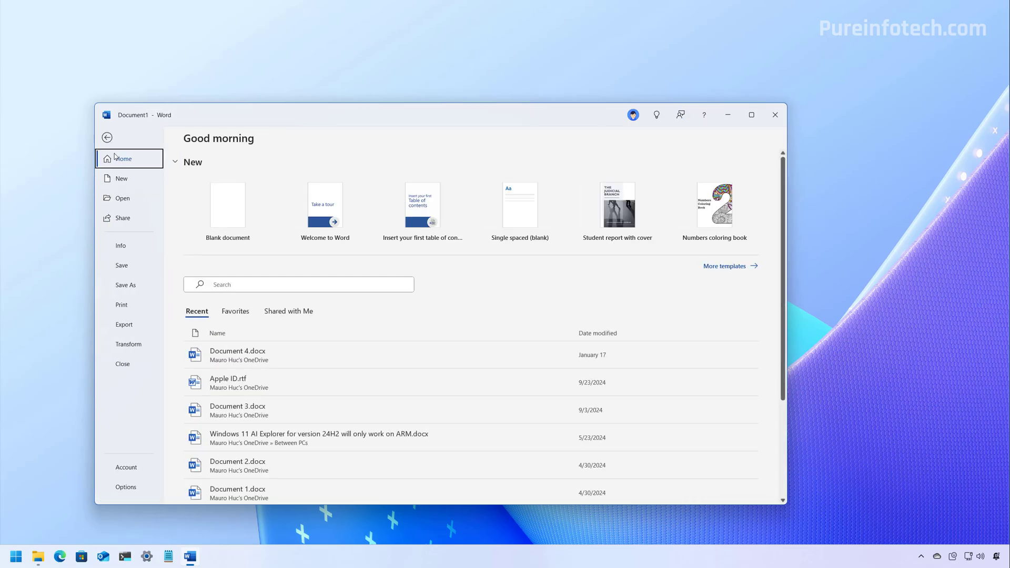
pyautogui.click(126, 487)
pyautogui.click(257, 203)
pyautogui.click(351, 184)
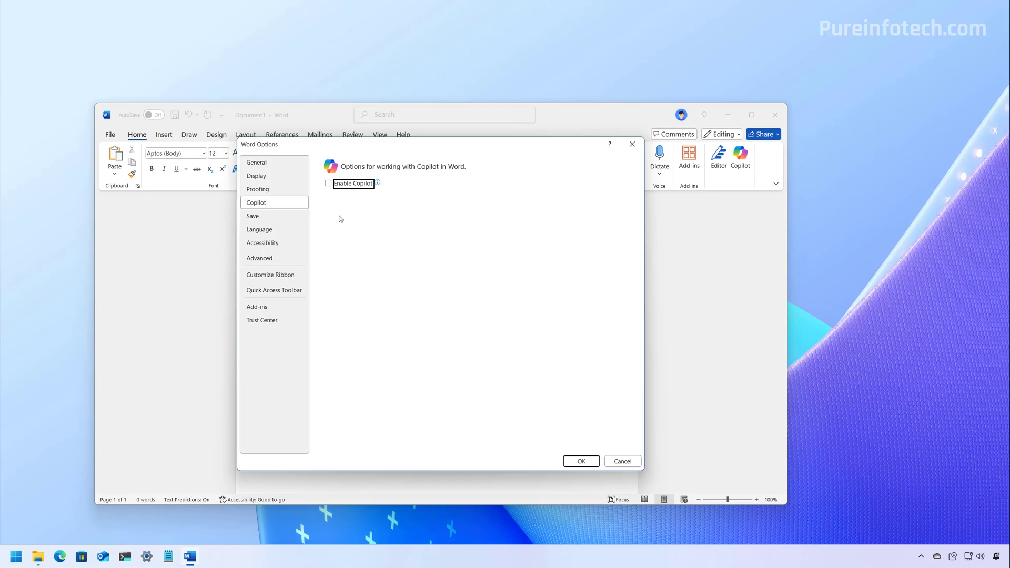
pyautogui.click(579, 462)
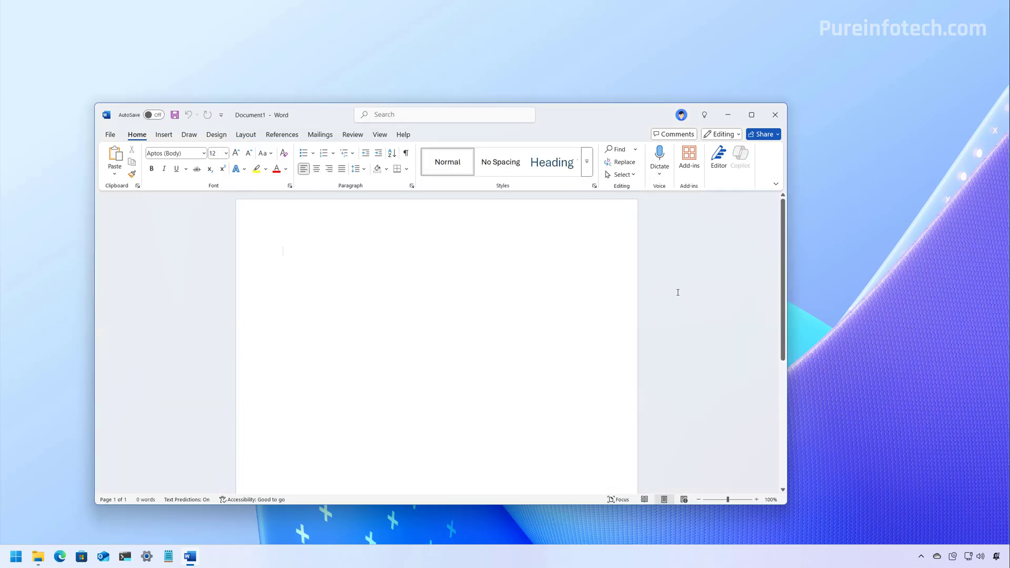
pyautogui.click(772, 119)
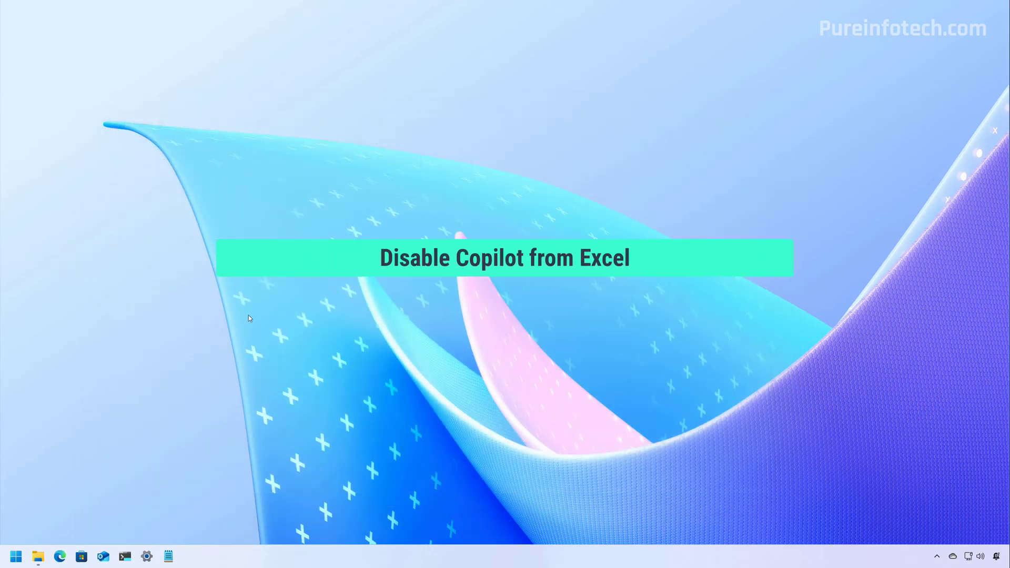
# Launch Excel from Start search with 'exc'
pyautogui.press('super')
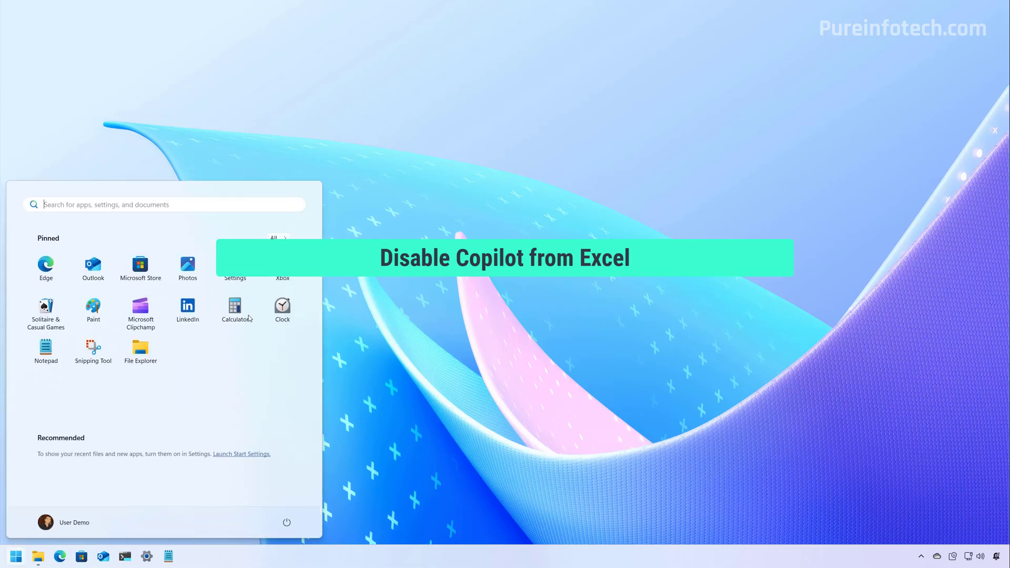
pyautogui.write('exc')
pyautogui.press('Return')
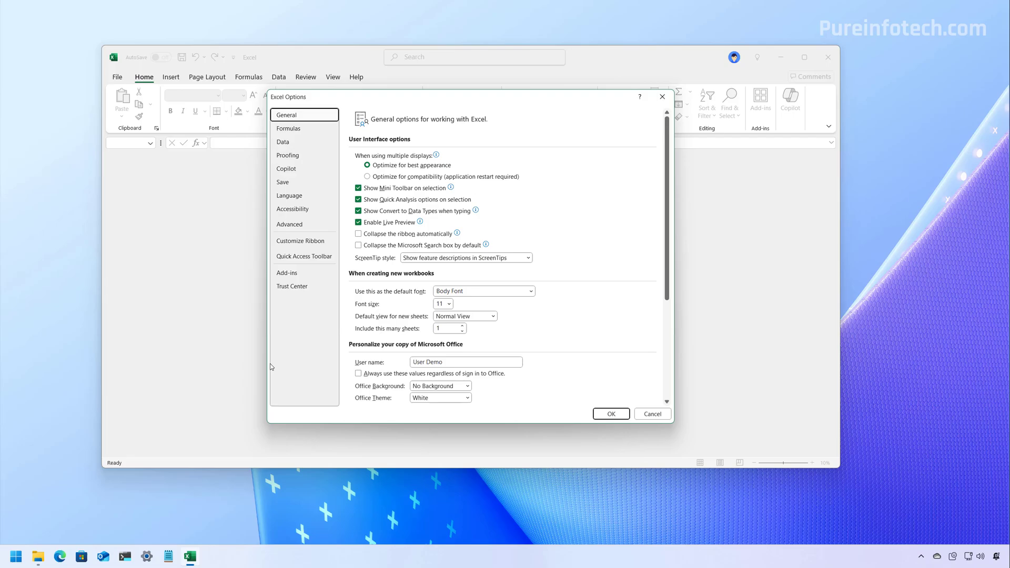
# Clear Enable Copilot in Excel Options > Copilot, confirm with OK, and close Excel
pyautogui.click(291, 169)
pyautogui.click(358, 156)
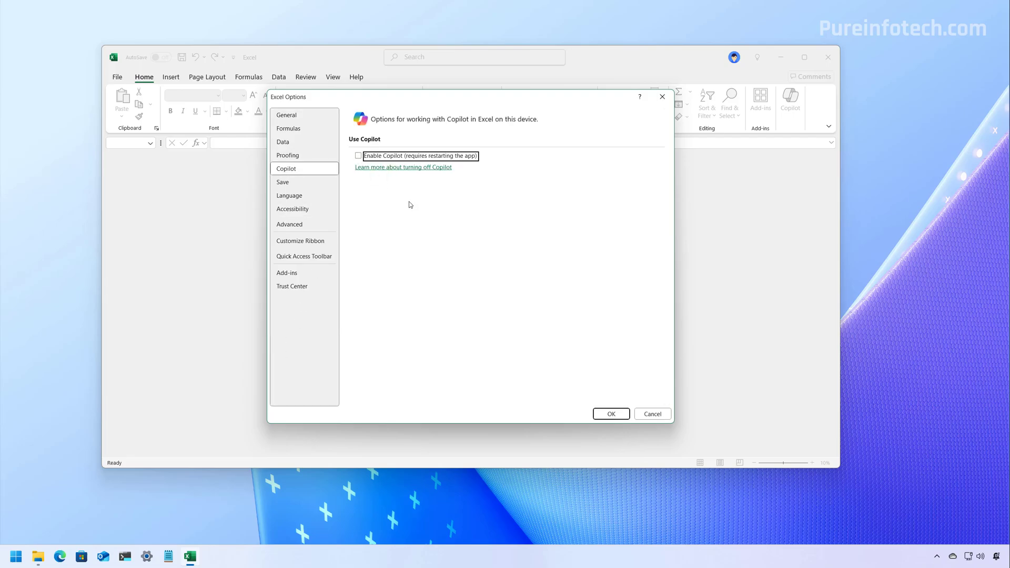
pyautogui.click(612, 414)
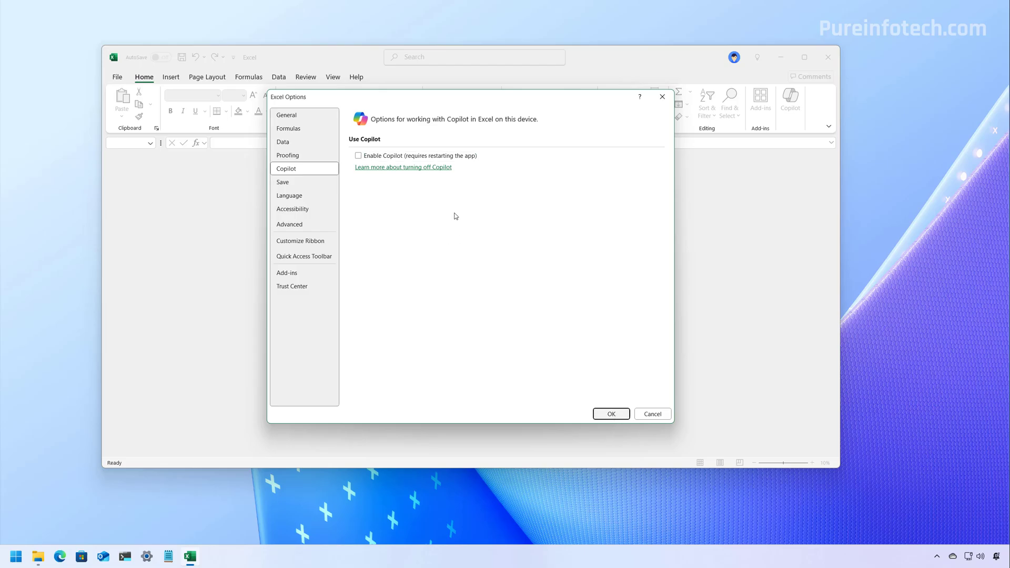
pyautogui.click(611, 414)
pyautogui.click(828, 57)
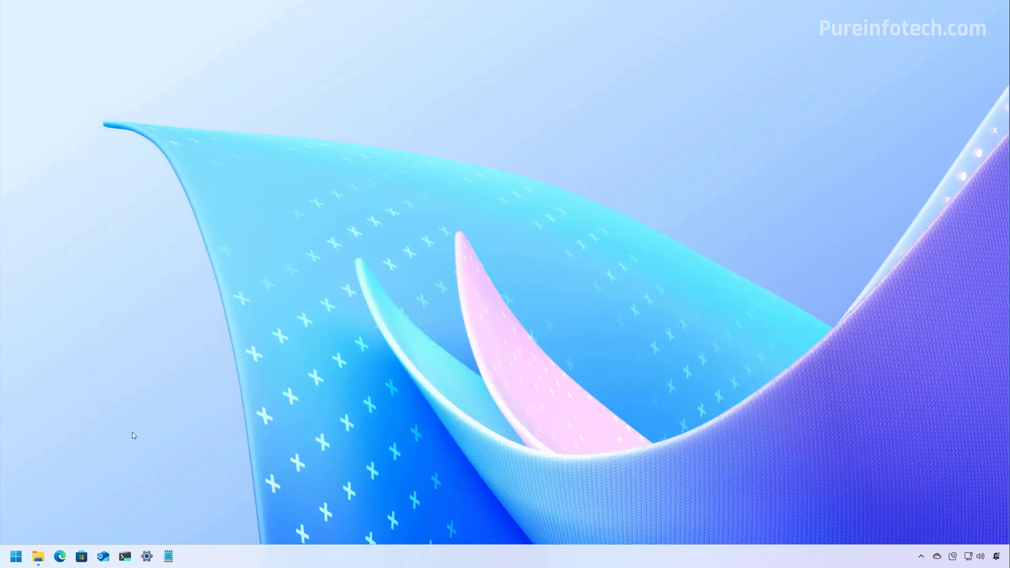
# Reopen Excel into a new blank workbook to verify Copilot is unavailable
pyautogui.press('super')
pyautogui.write('exc')
pyautogui.press('Return')
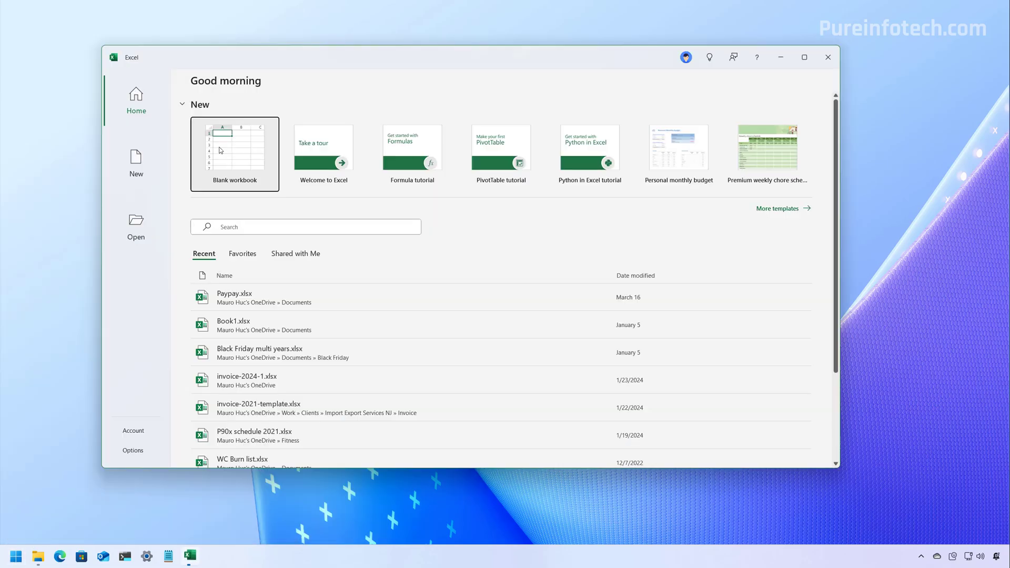
pyautogui.press('Return')
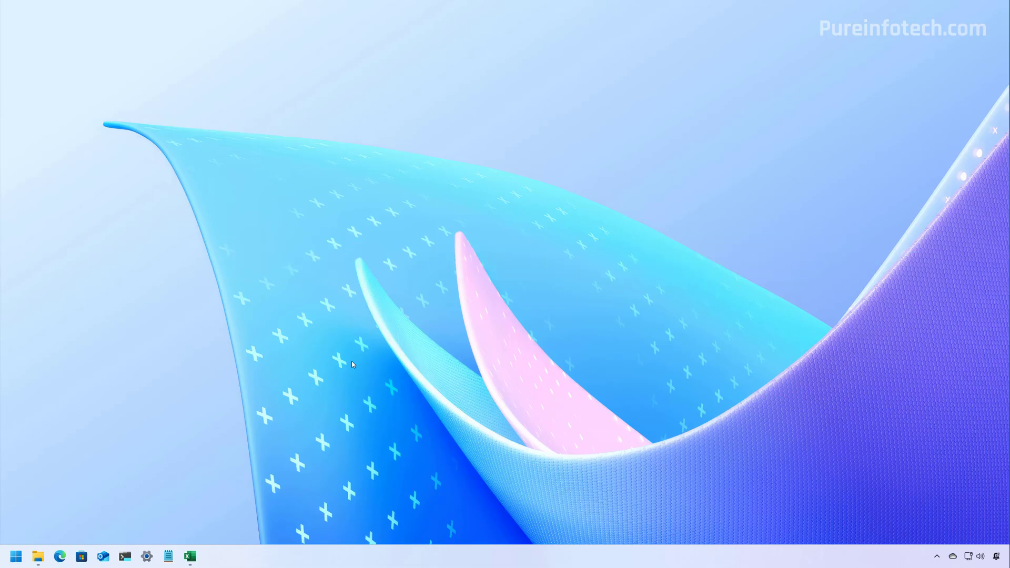
pyautogui.press('super')
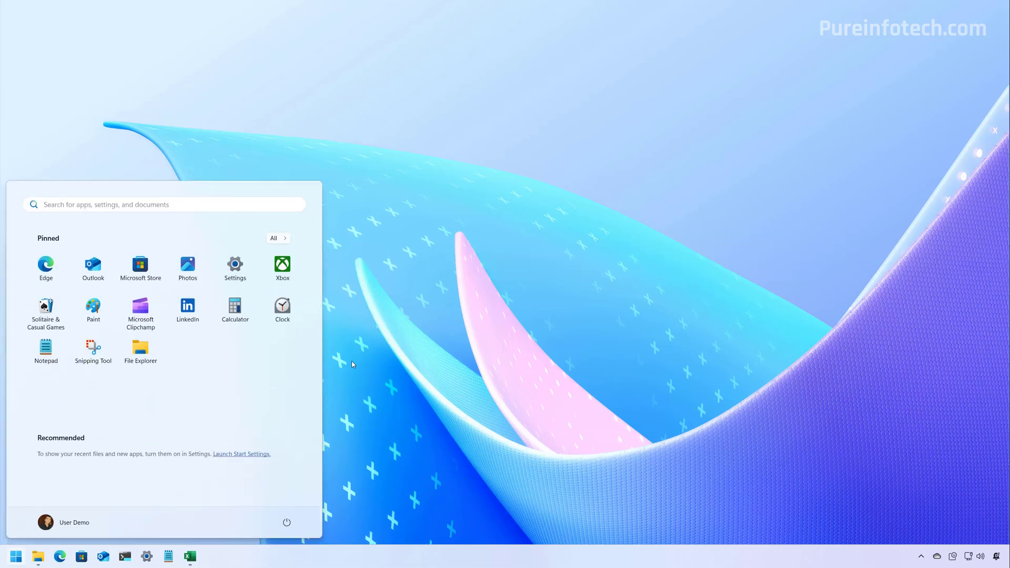
# Launch PowerPoint from Start search, then cancel out of its Options dialog
pyautogui.write('power')
pyautogui.click(57, 325)
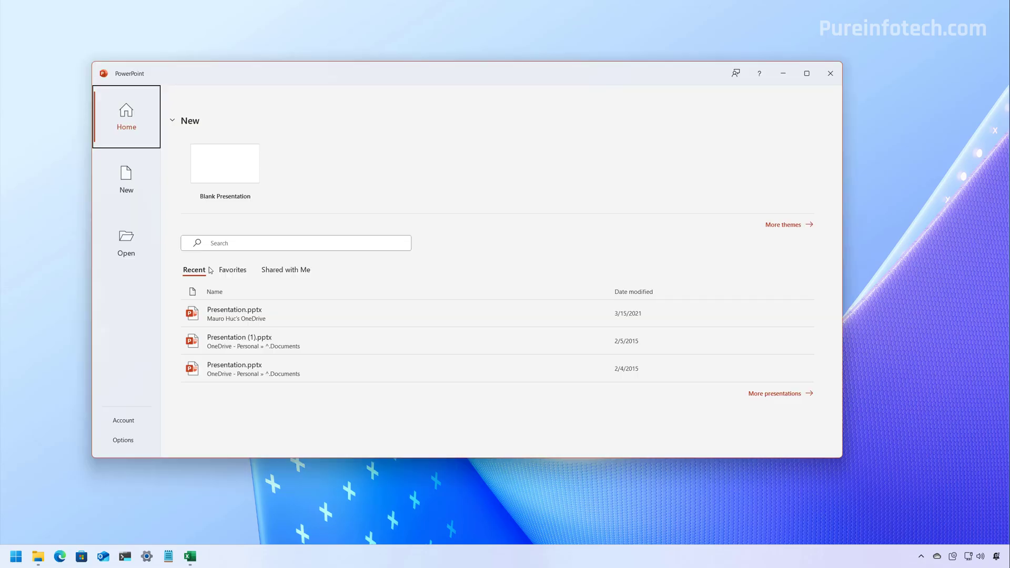
pyautogui.click(125, 441)
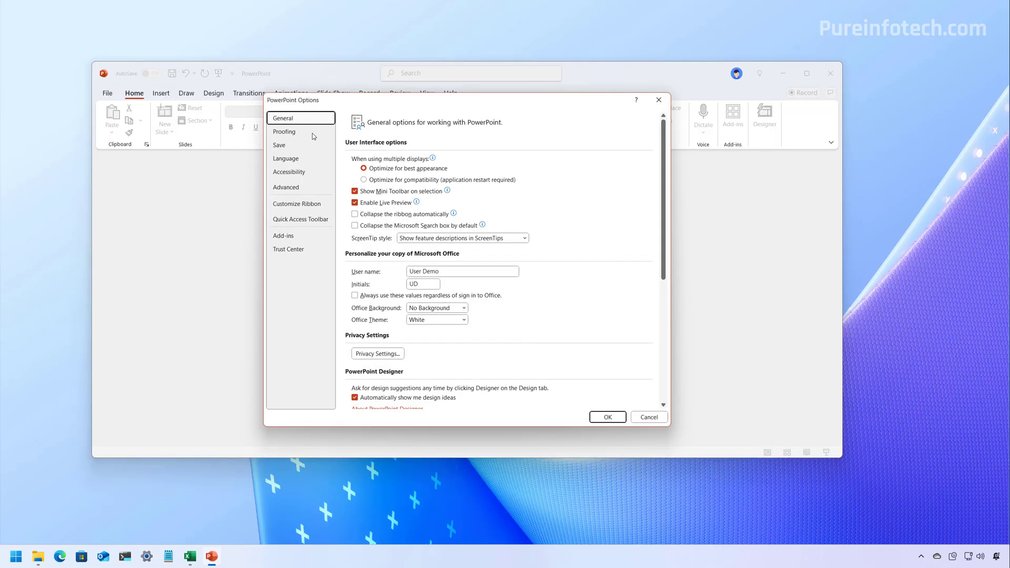
pyautogui.click(648, 419)
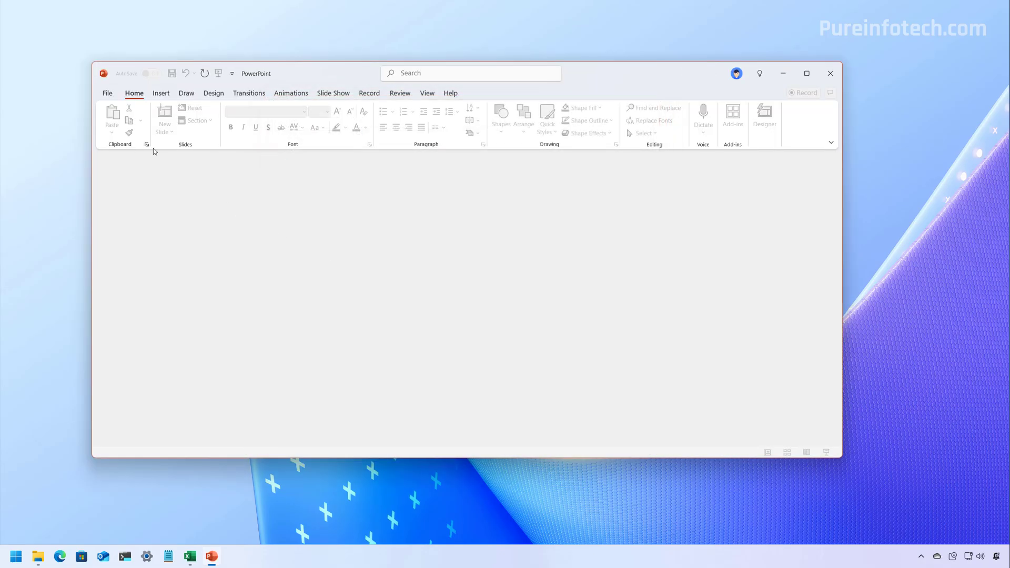
# Create a new Blank Presentation and open PowerPoint Options from the File tab
pyautogui.click(108, 93)
pyautogui.click(210, 167)
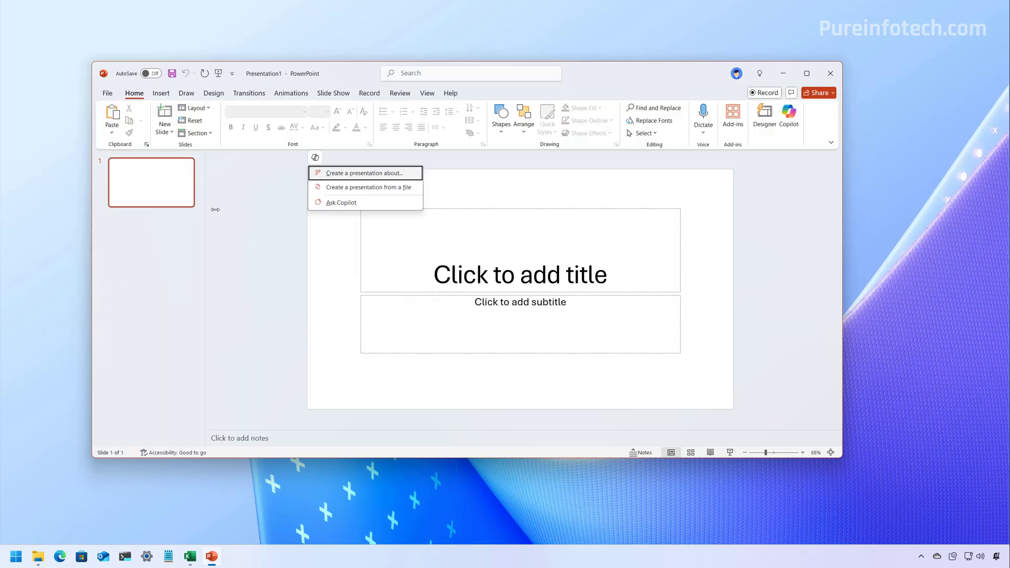
pyautogui.click(107, 93)
pyautogui.click(123, 440)
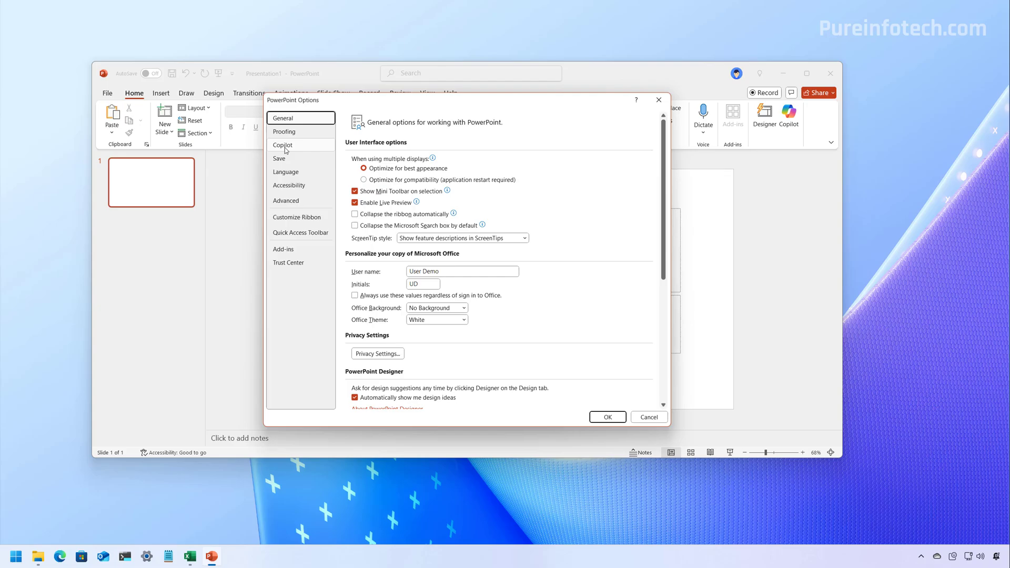
# Uncheck Enable Copilot on PowerPoint's Copilot options page, click OK, and close PowerPoint
pyautogui.click(285, 149)
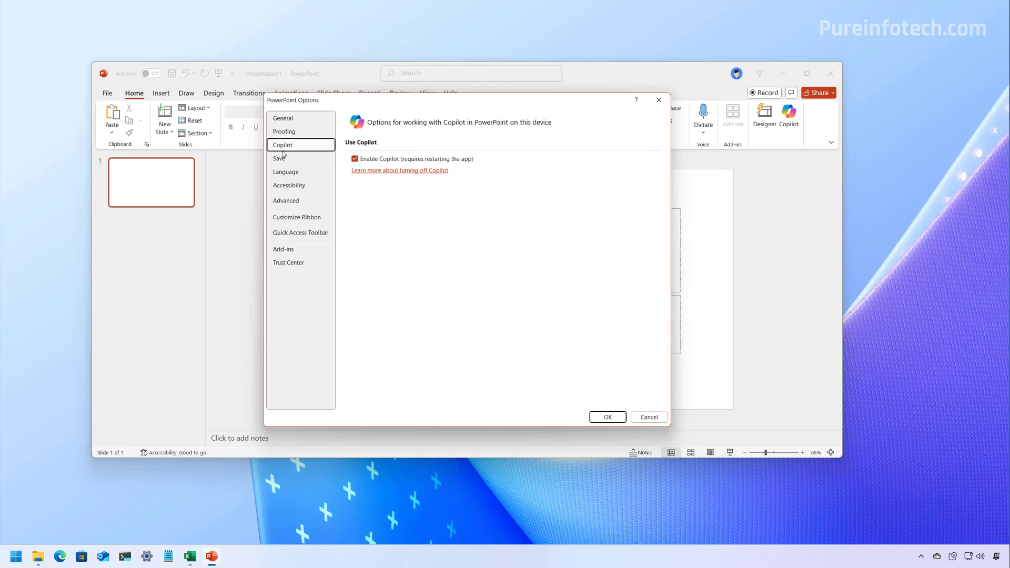
pyautogui.click(355, 159)
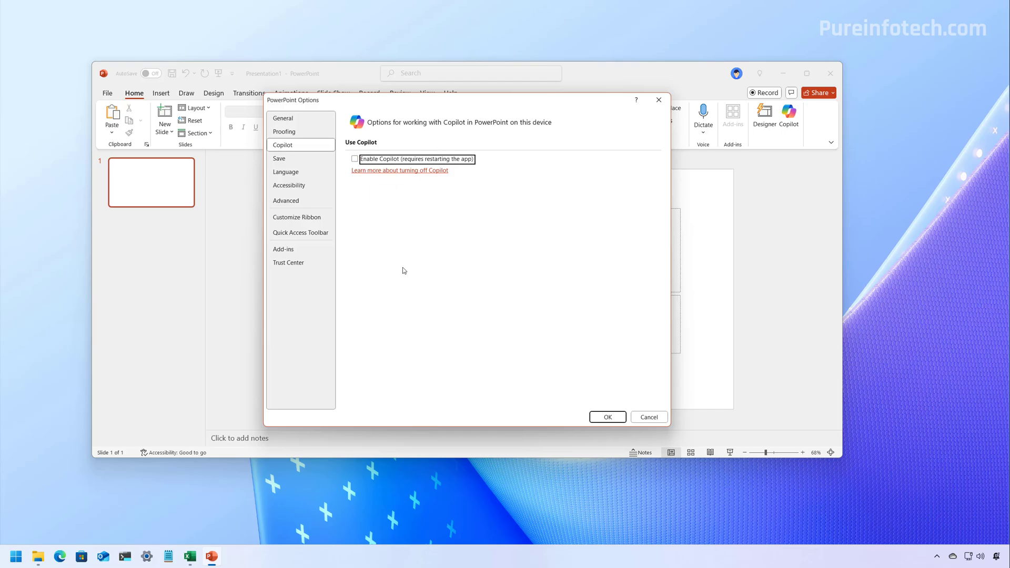
pyautogui.click(605, 419)
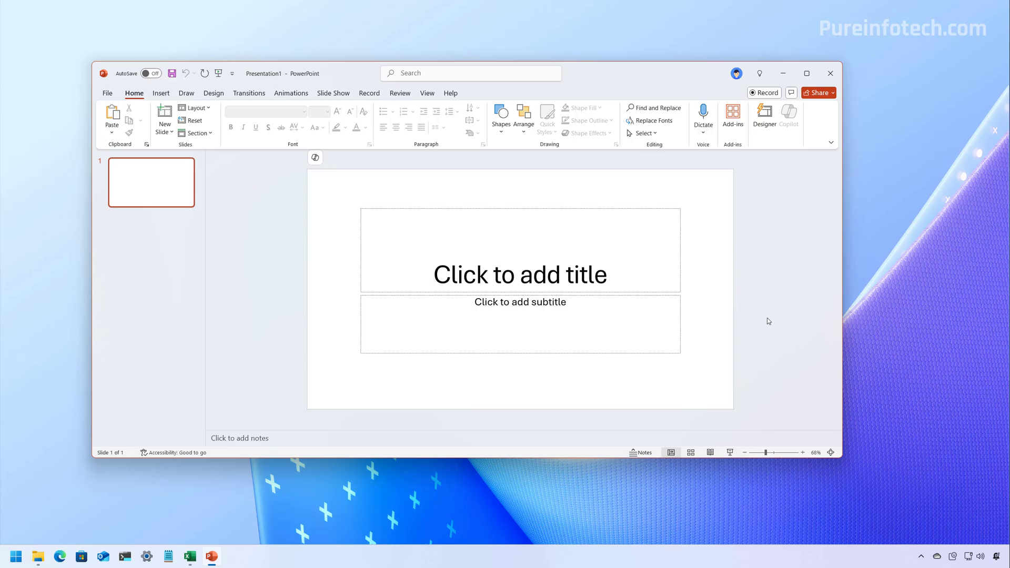
pyautogui.click(830, 73)
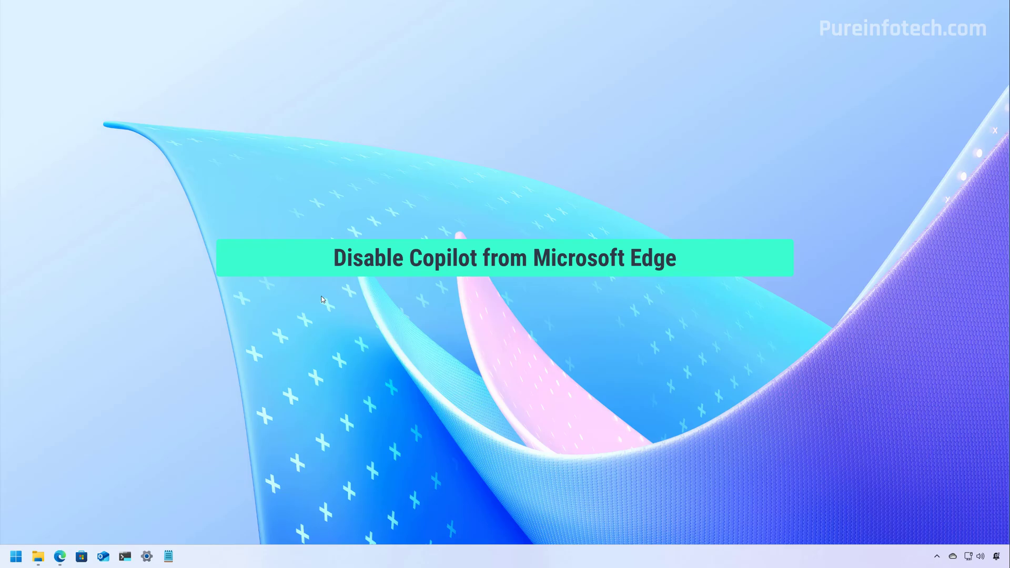
# In Edge Settings > Copilot and sidebar, turn off the Show Copilot and Show sidebar buttons
pyautogui.click(60, 556)
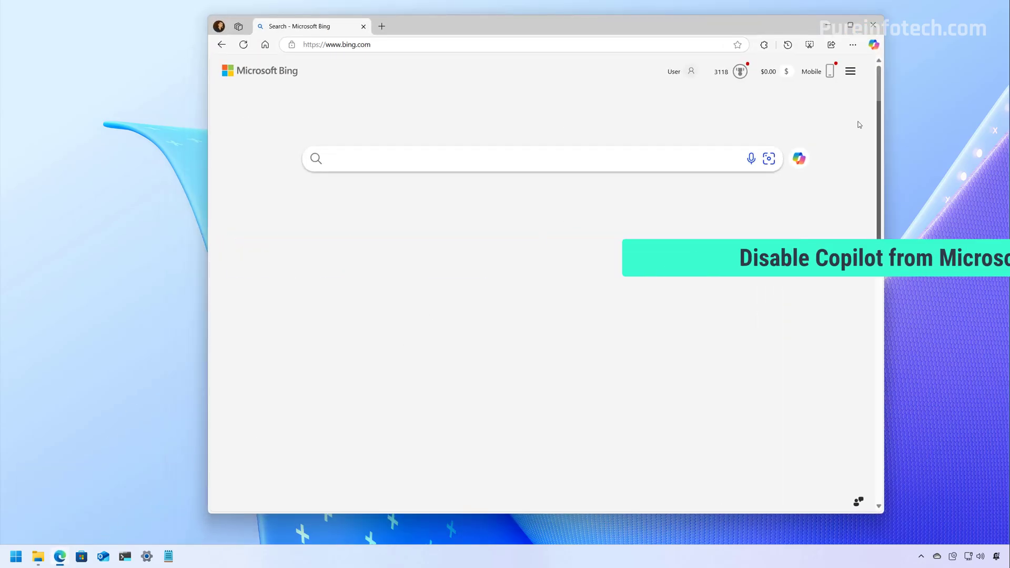
pyautogui.click(853, 44)
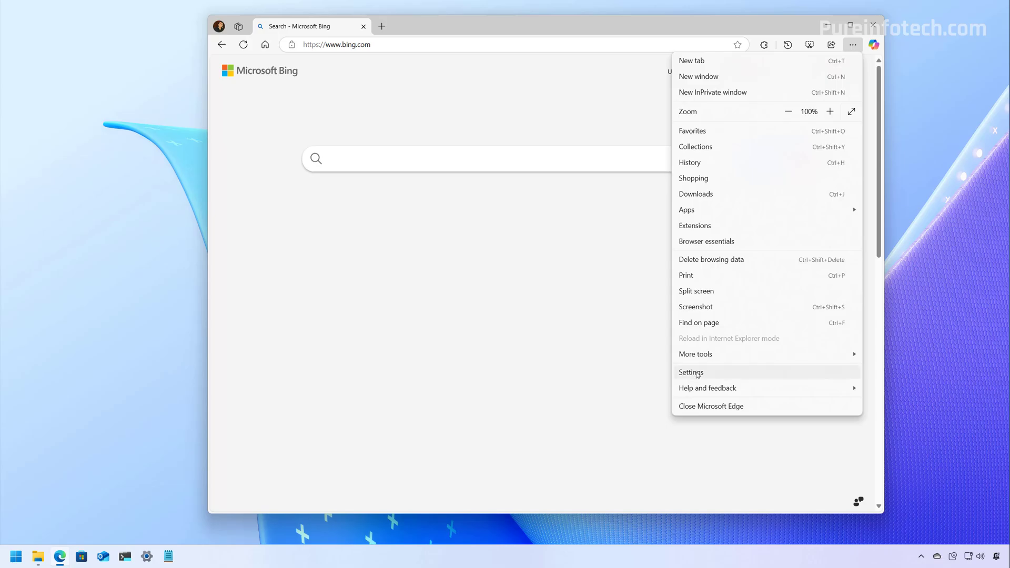
pyautogui.click(697, 372)
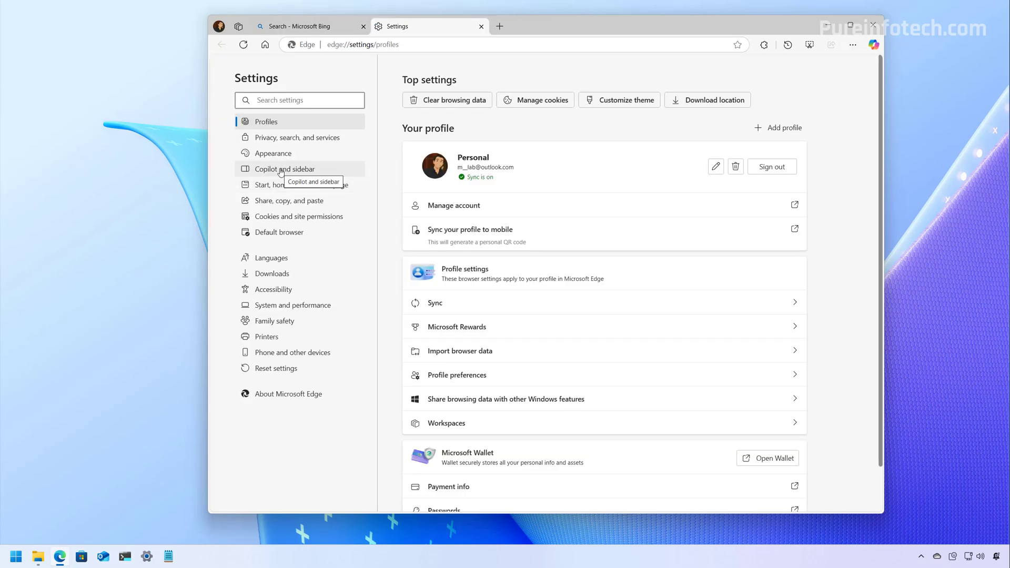
pyautogui.click(282, 171)
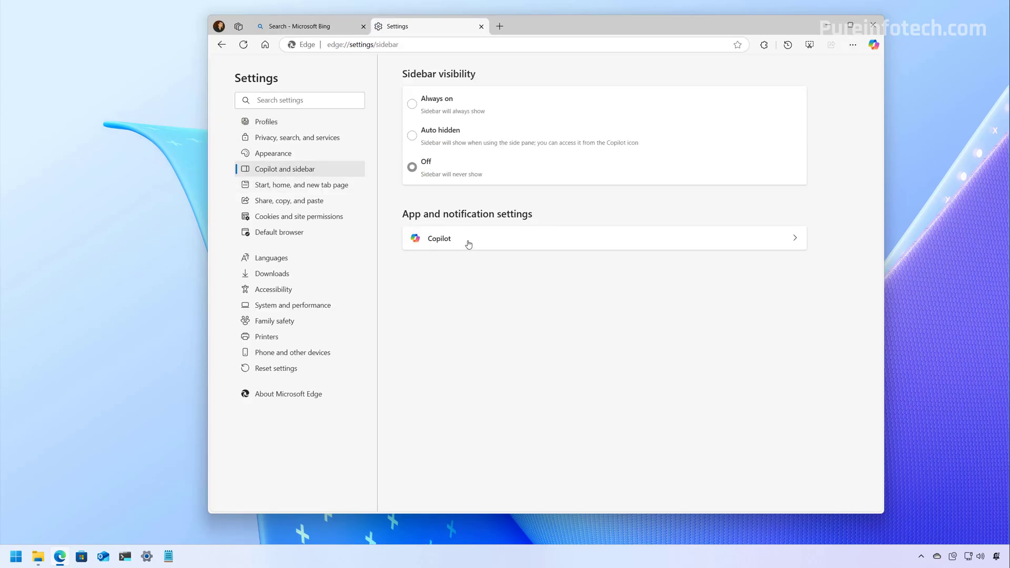
pyautogui.click(468, 241)
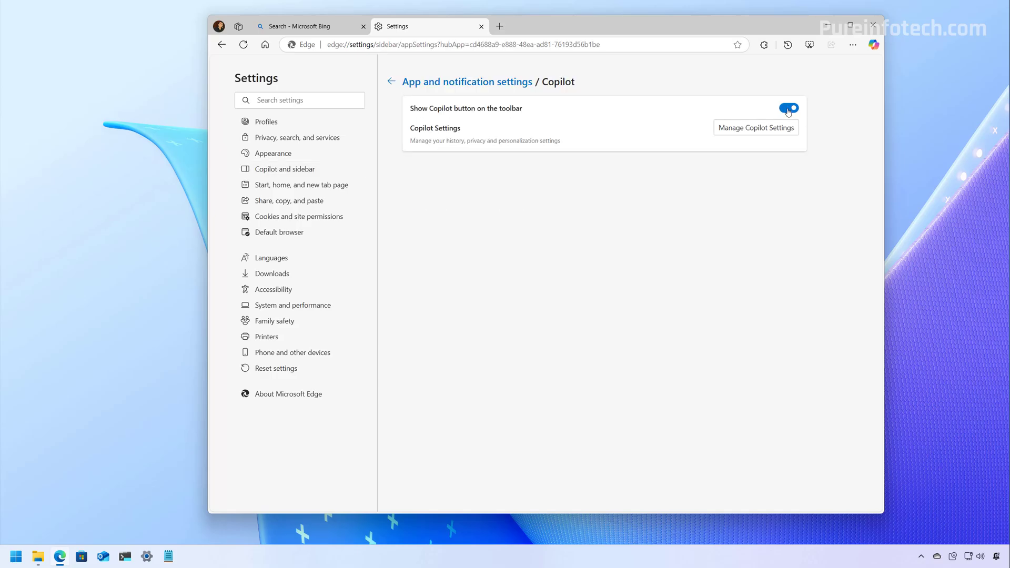
pyautogui.click(788, 111)
pyautogui.click(391, 82)
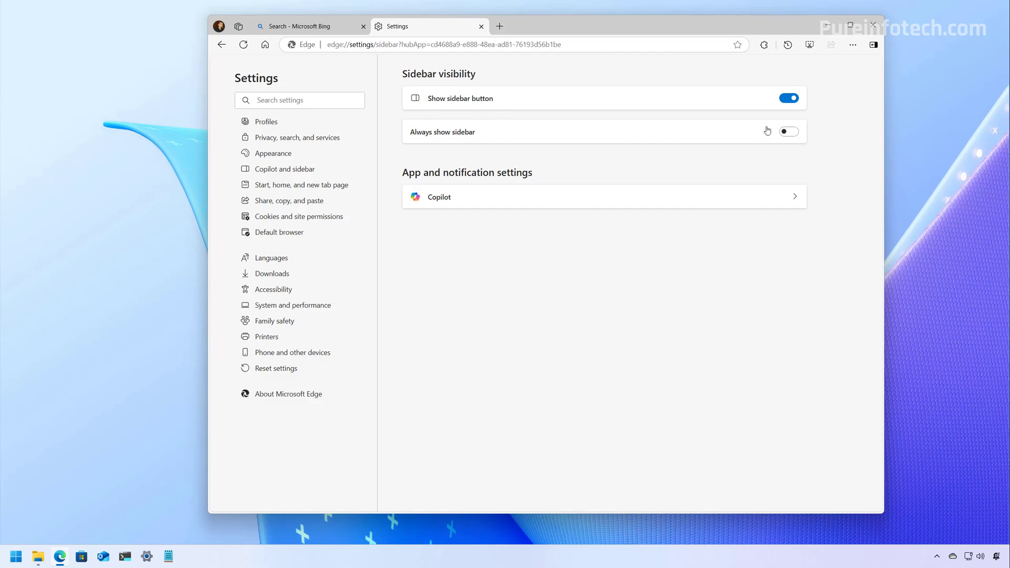
pyautogui.click(792, 101)
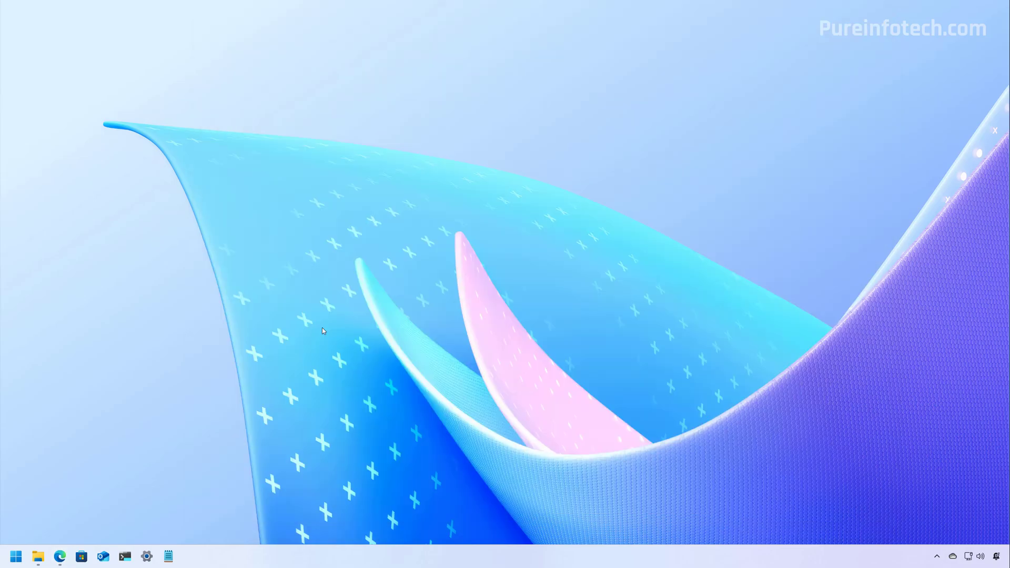
# Search the Microsoft Store for 'copilo' and install the Microsoft Copilot app
pyautogui.click(81, 556)
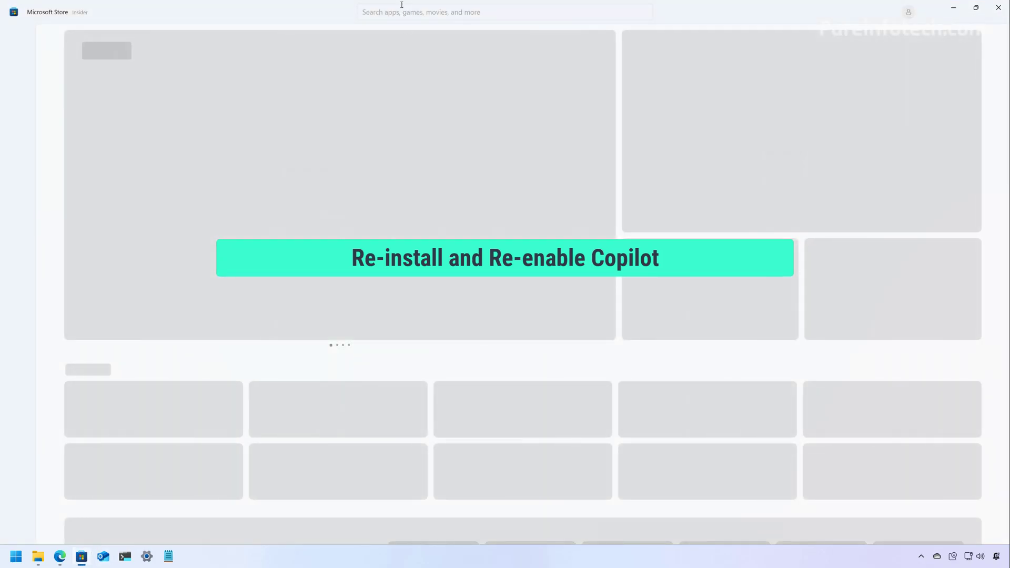
pyautogui.click(398, 12)
pyautogui.write('copilo')
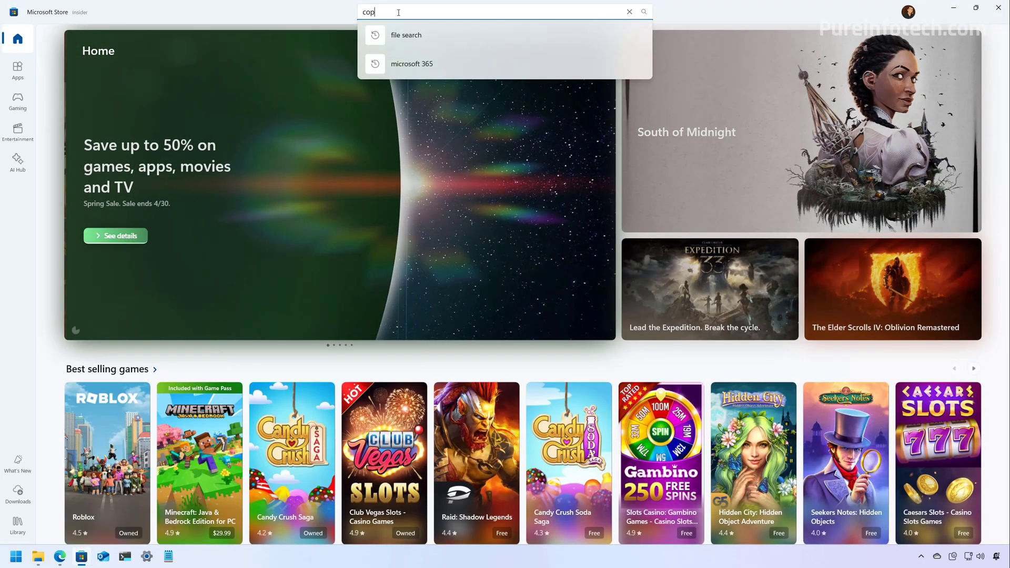
pyautogui.click(414, 130)
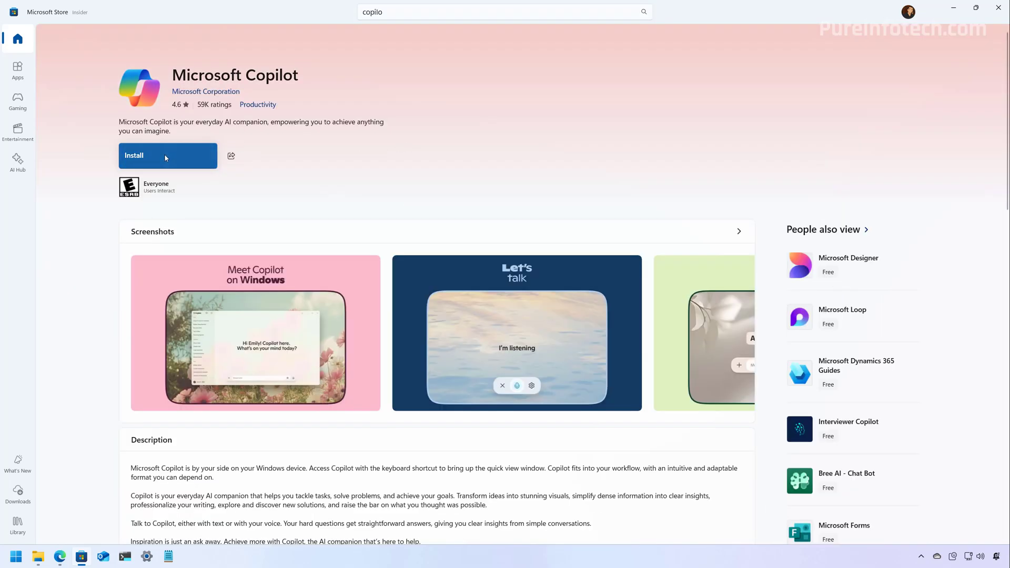
pyautogui.click(165, 157)
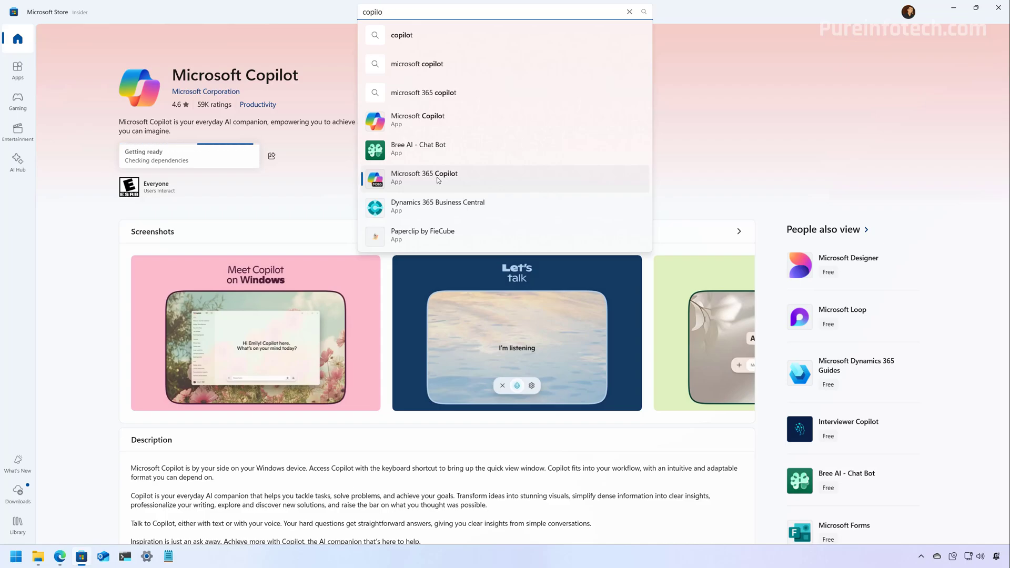
# Install the Microsoft 365 Copilot app too, then return to the desktop
pyautogui.click(437, 180)
pyautogui.click(156, 157)
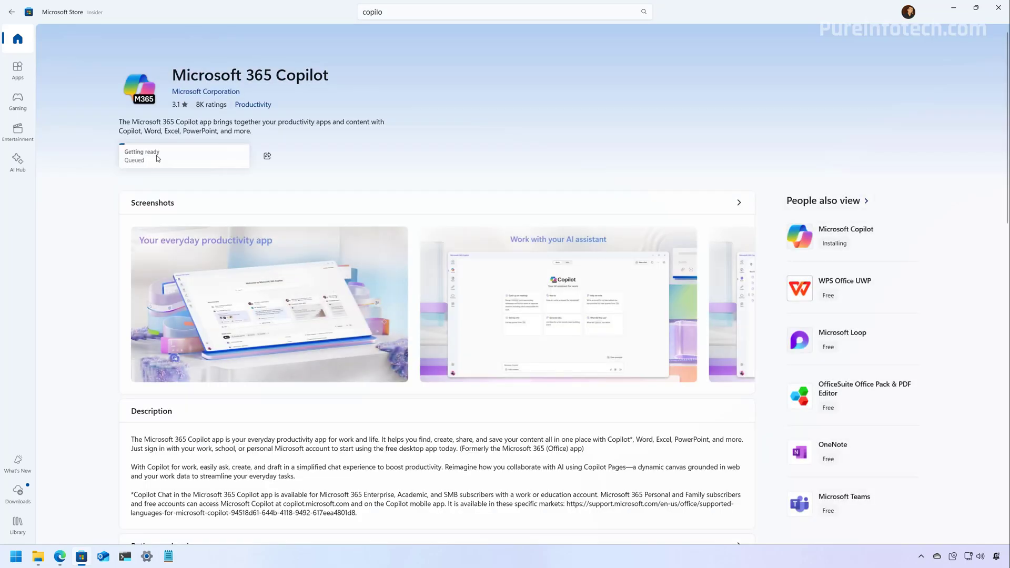
pyautogui.press('super+d')
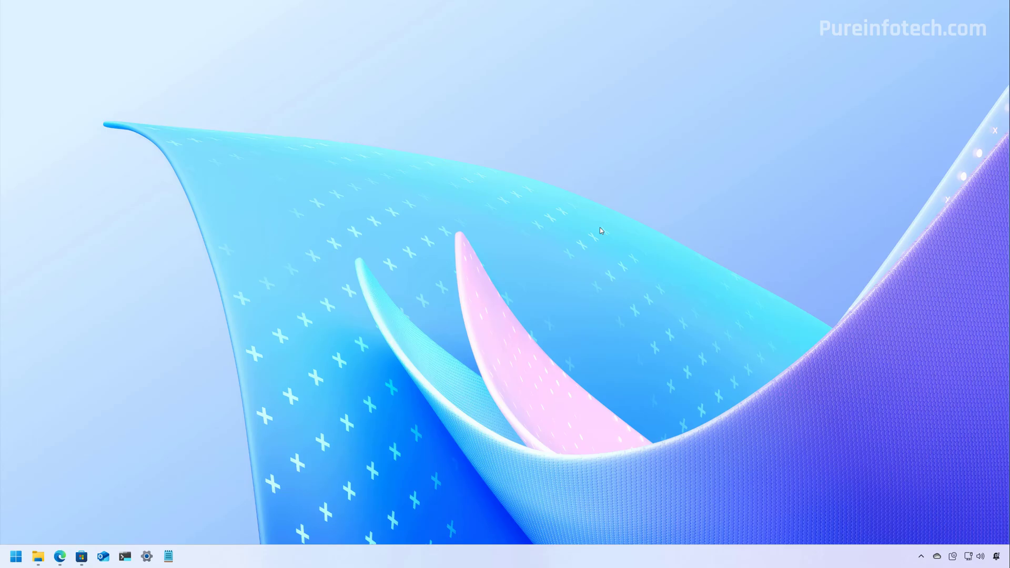
# Launch Word, open a blank document, and tick Enable Copilot in Word's Copilot options
pyautogui.press('super')
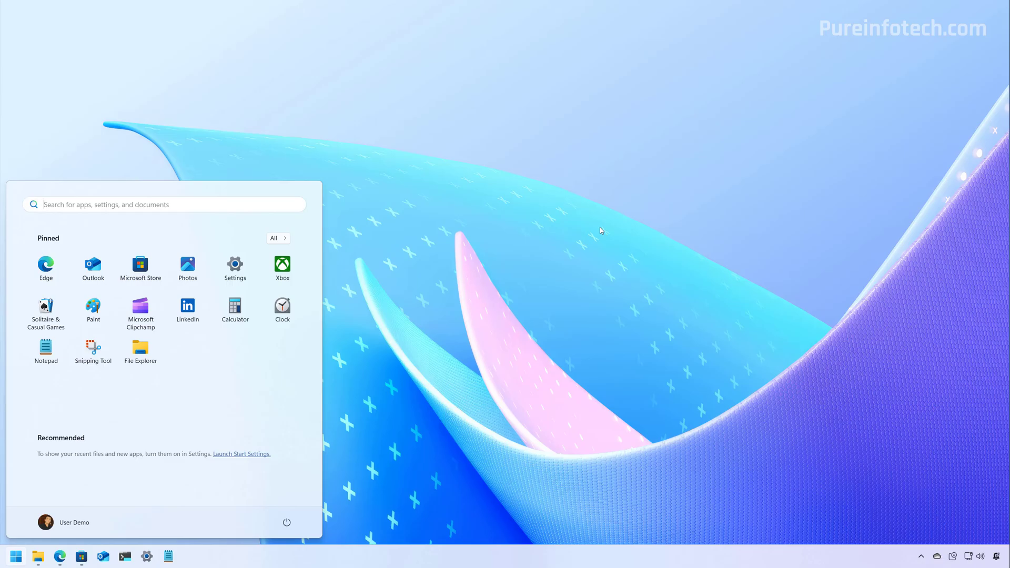
pyautogui.write('wor')
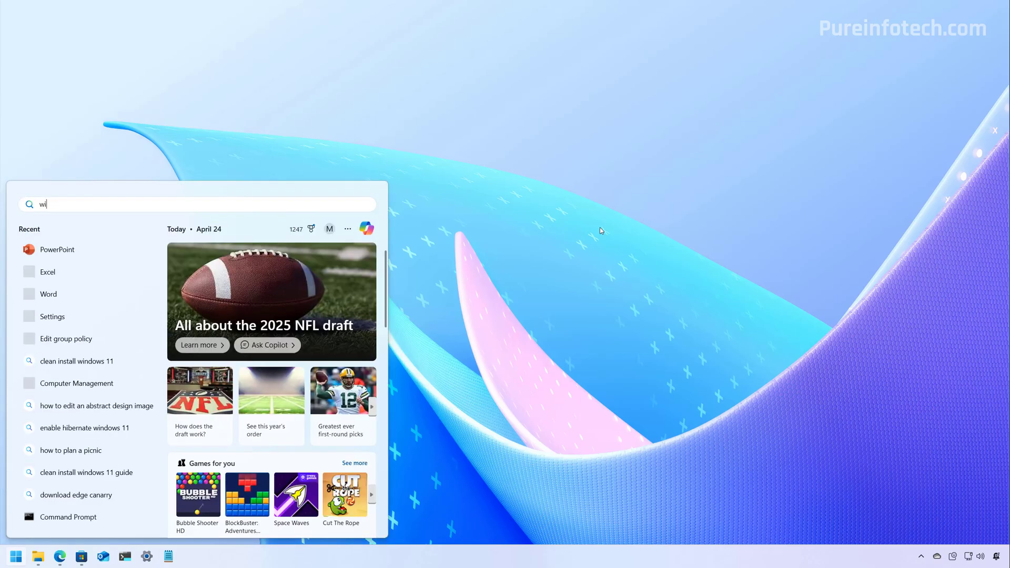
pyautogui.write('d')
pyautogui.press('Return')
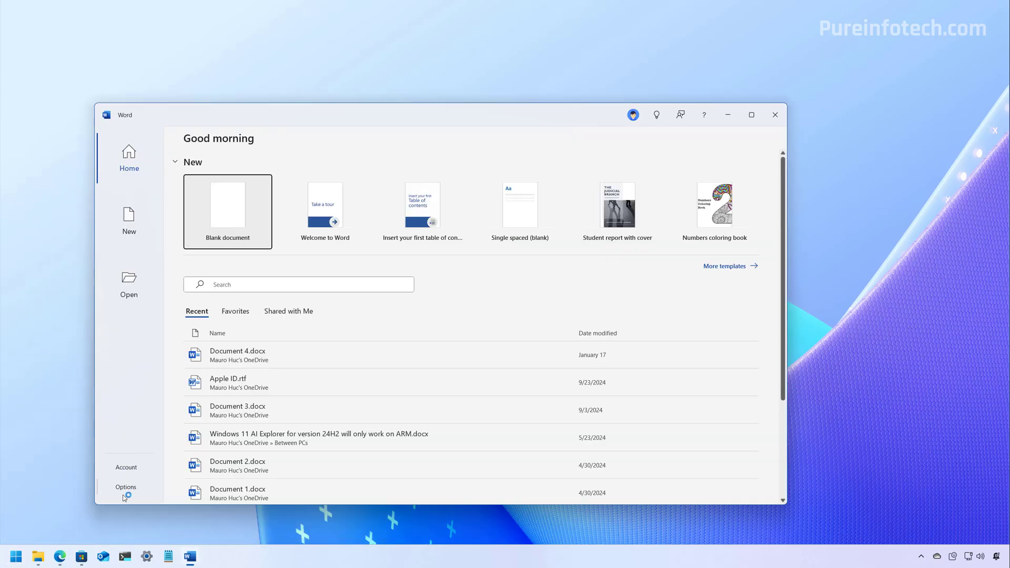
pyautogui.click(221, 215)
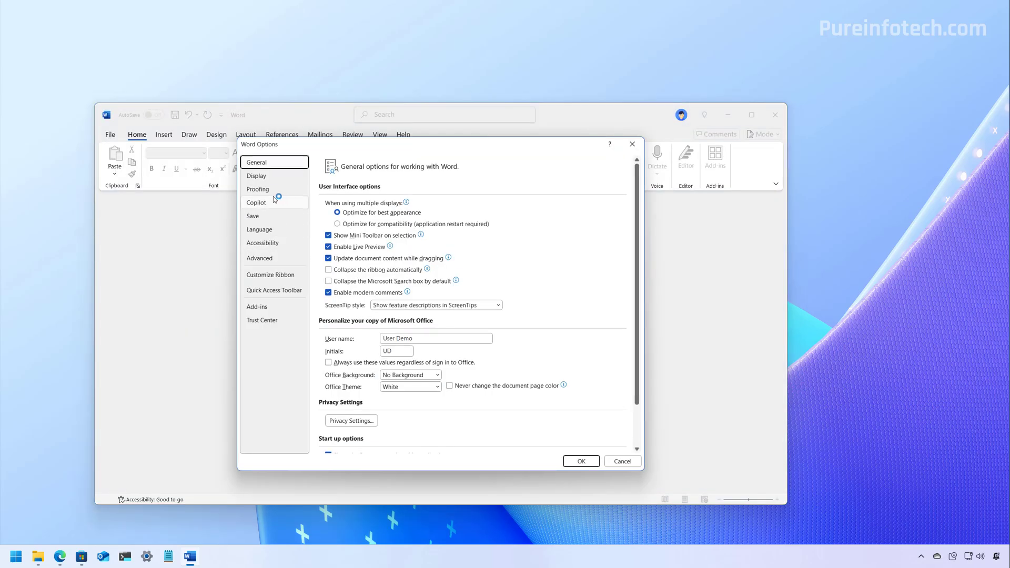
pyautogui.click(271, 203)
pyautogui.click(331, 183)
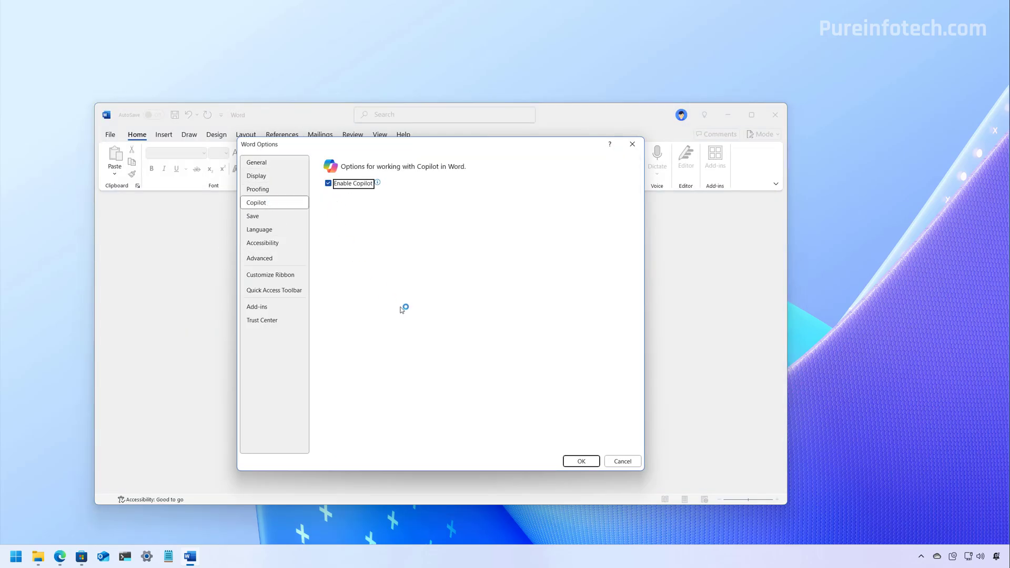
pyautogui.click(581, 461)
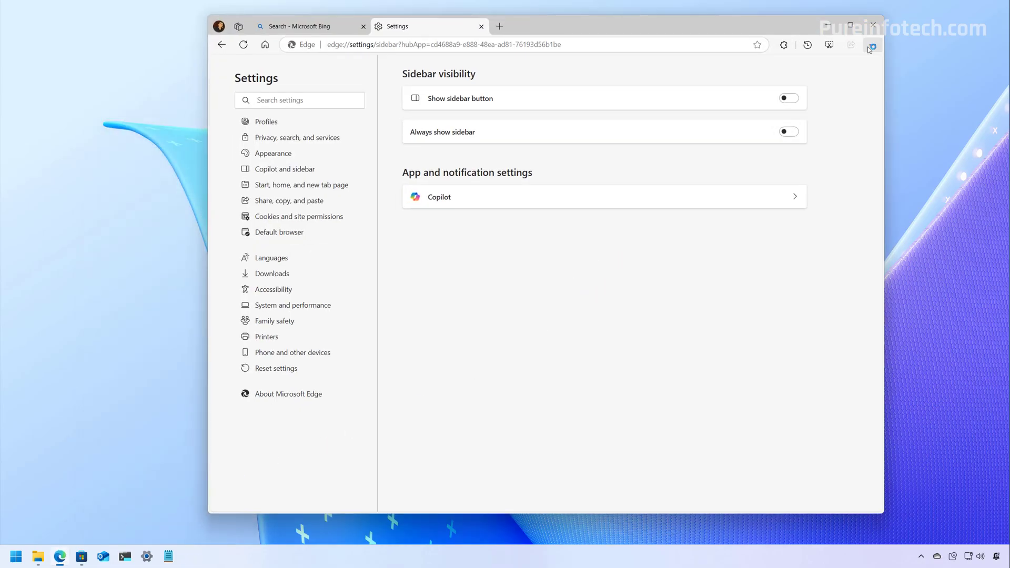
# Switch on 'Show Copilot button on the toolbar' under Edge's Copilot and sidebar settings
pyautogui.click(872, 45)
pyautogui.click(752, 375)
pyautogui.click(283, 170)
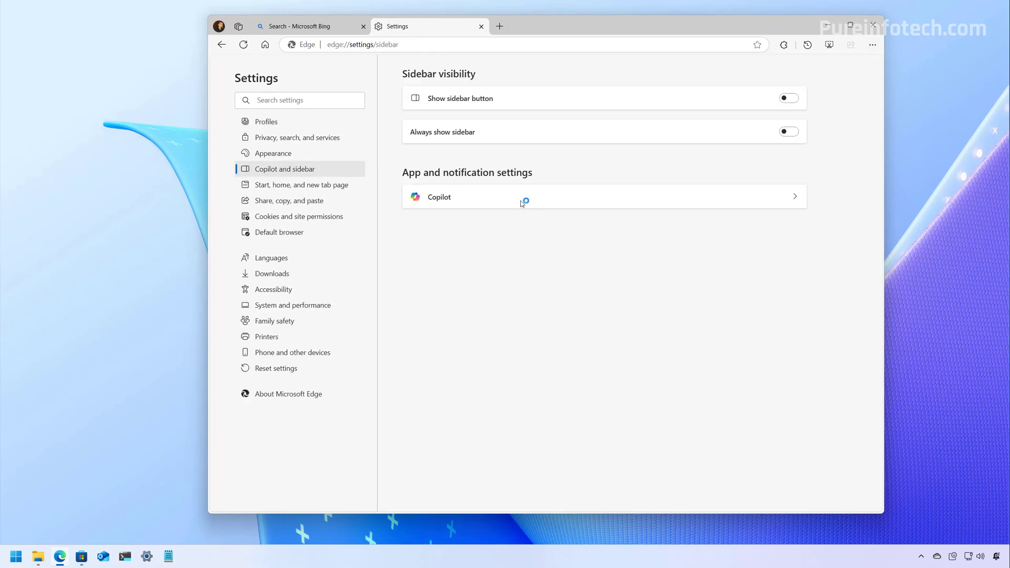
pyautogui.click(522, 203)
pyautogui.click(787, 108)
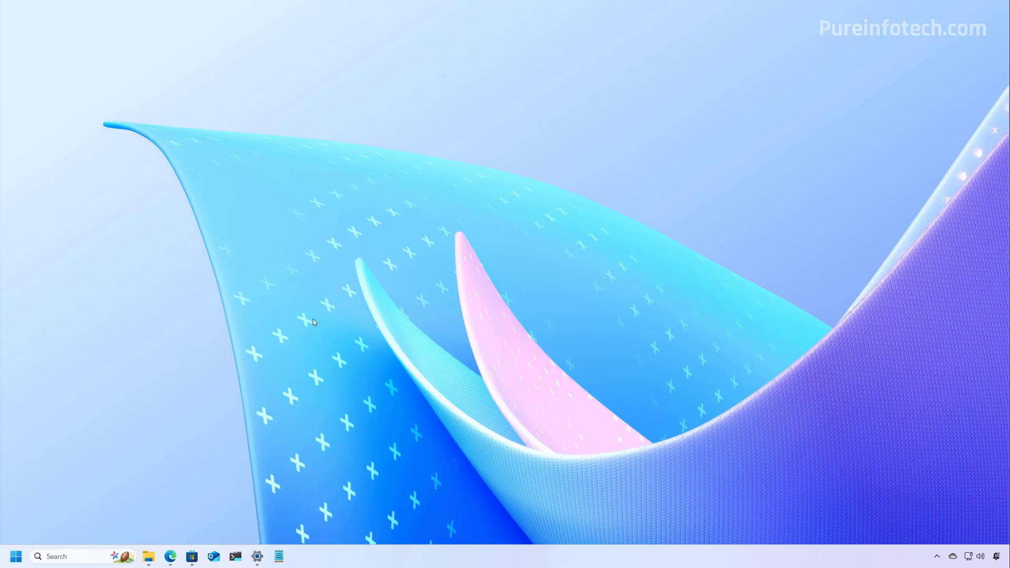
# Open the Windows search panel from the taskbar Search box
pyautogui.click(57, 556)
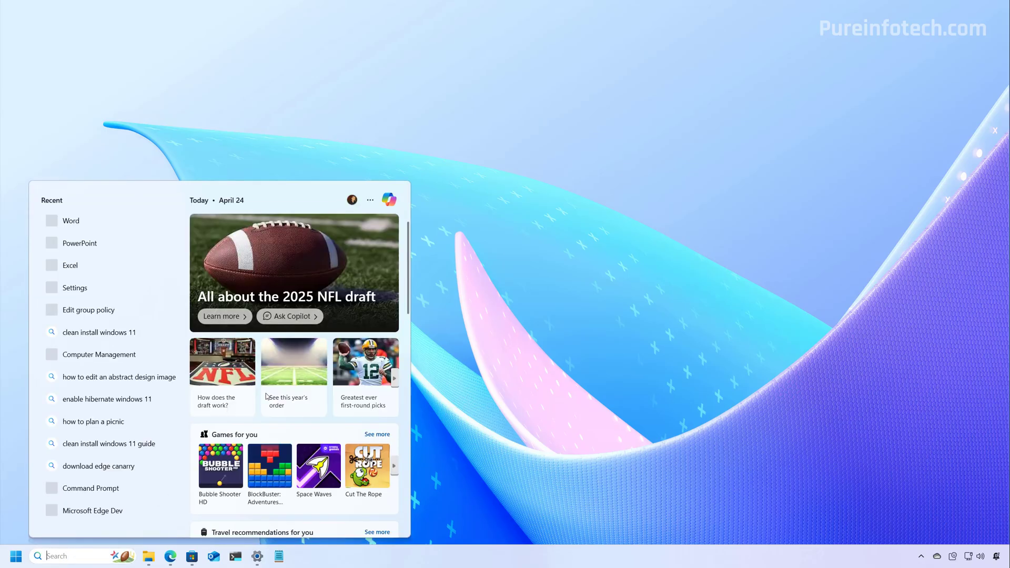